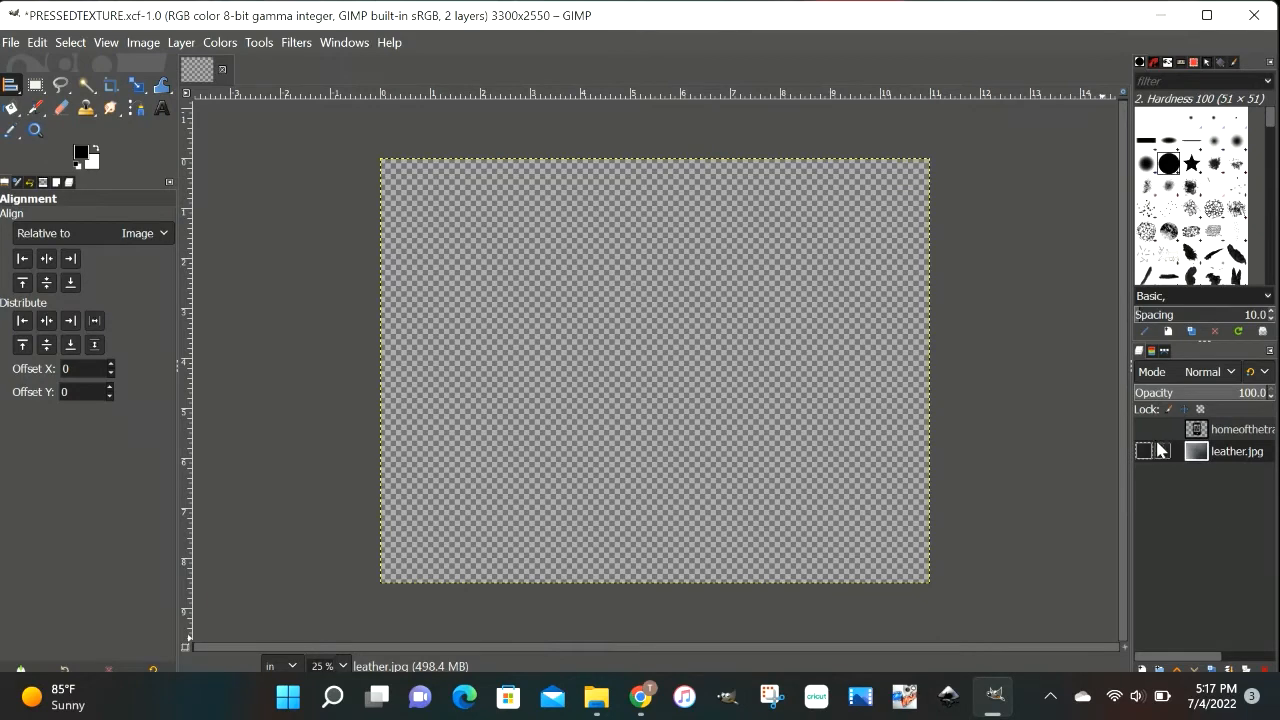
# Show the leather and phone artwork layers, and crop the phone layer closely around the artwork to about 1304 × 1988 px.
pyautogui.click(1143, 451)
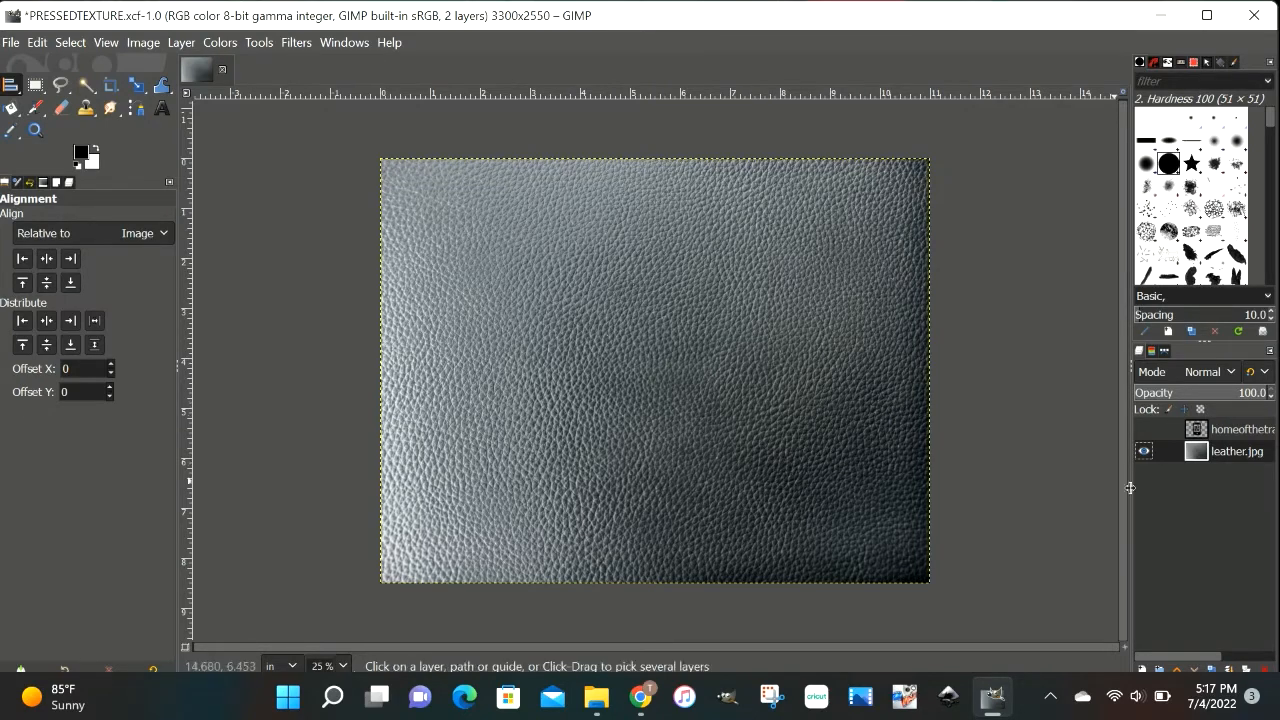
pyautogui.click(1143, 430)
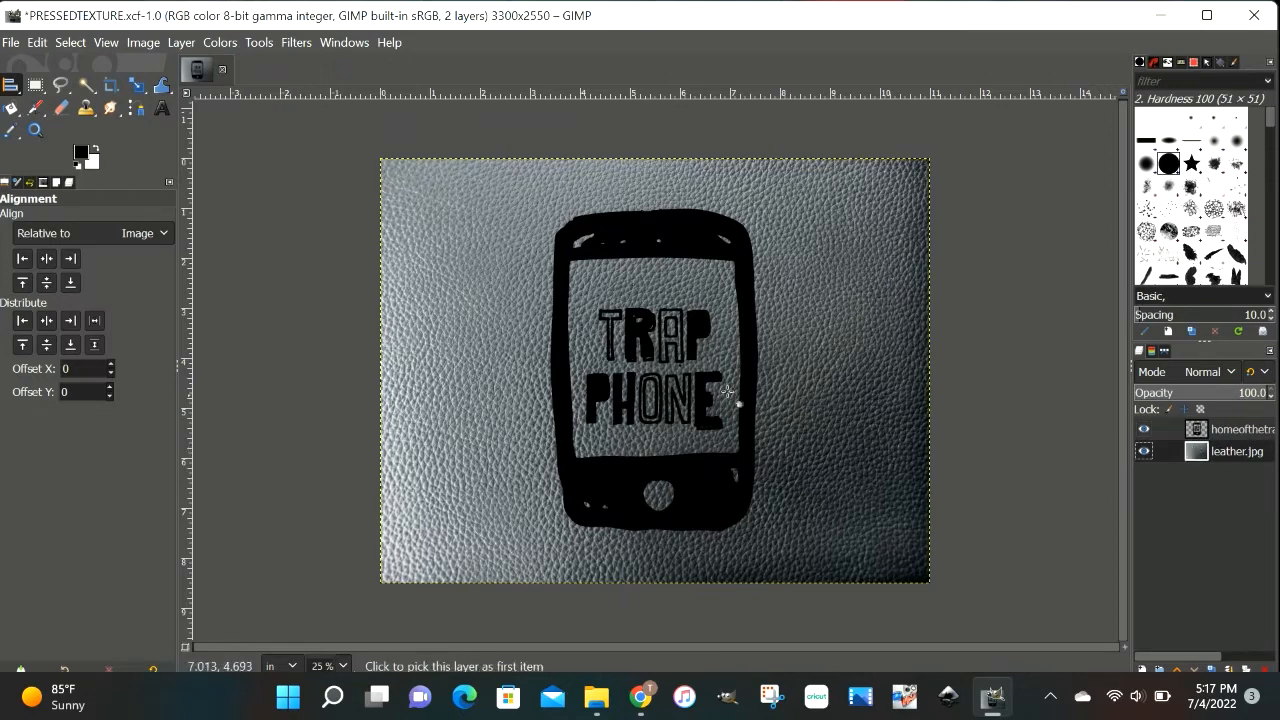
pyautogui.click(1234, 430)
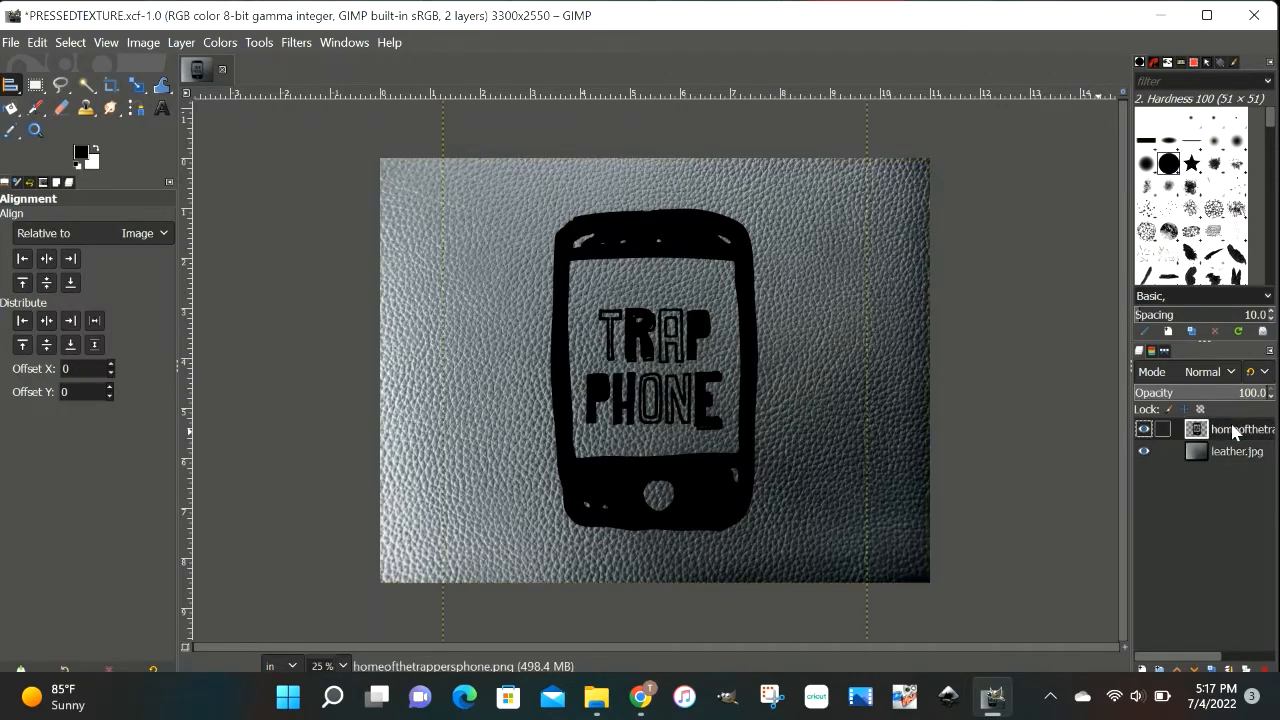
pyautogui.click(112, 87)
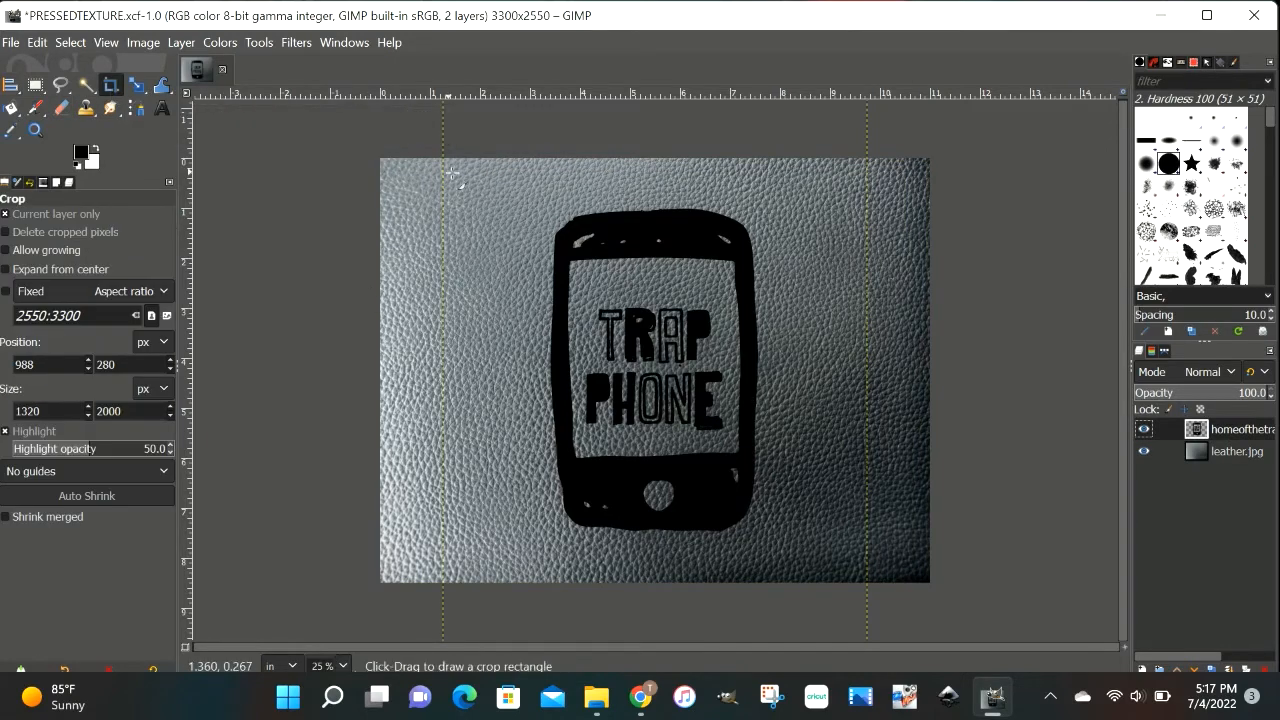
pyautogui.moveTo(550, 199); pyautogui.dragTo(762, 537)
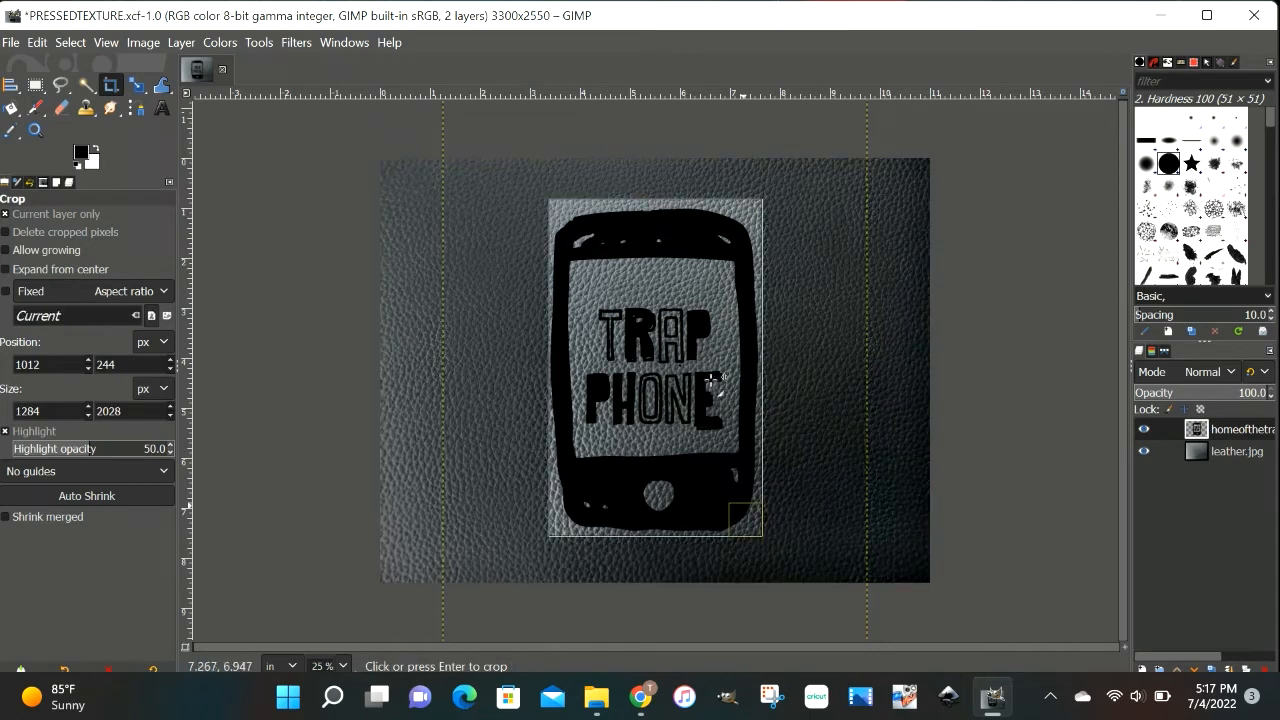
pyautogui.moveTo(651, 219); pyautogui.dragTo(651, 227)
pyautogui.moveTo(568, 370); pyautogui.dragTo(565, 370)
pyautogui.press('Return')
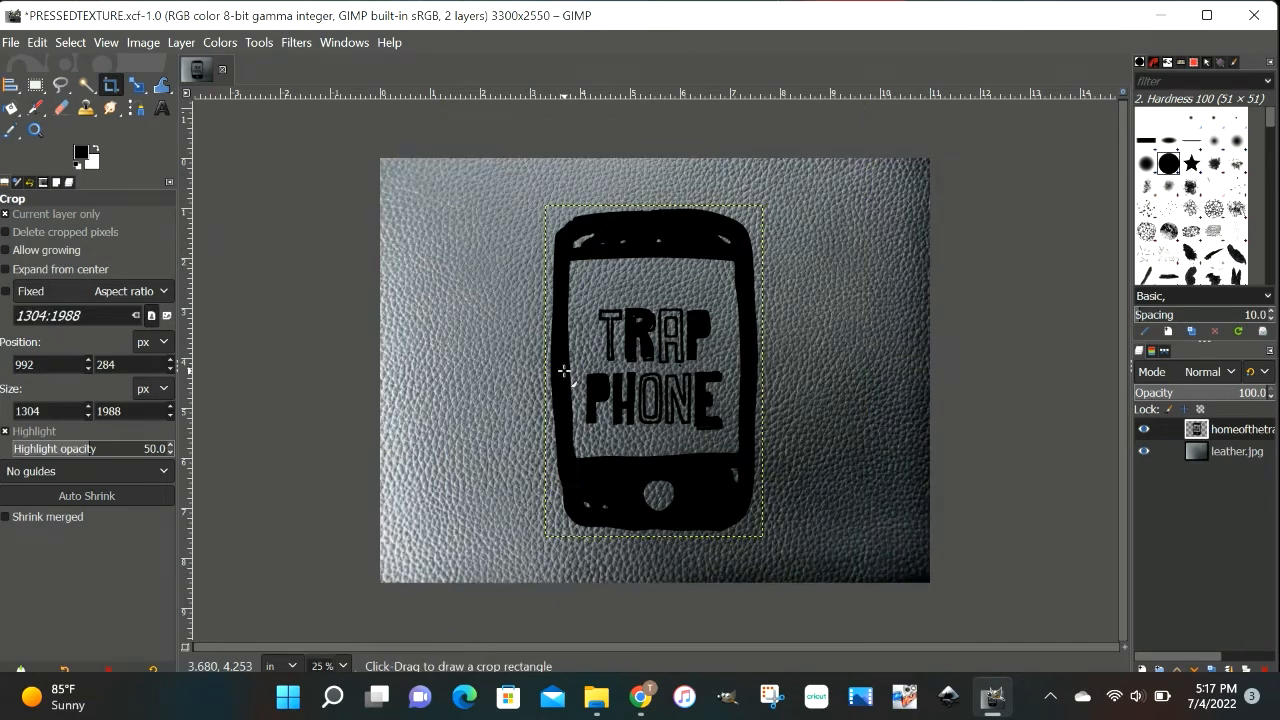
# Centre the cropped phone layer horizontally and vertically relative to the image.
pyautogui.click(10, 88)
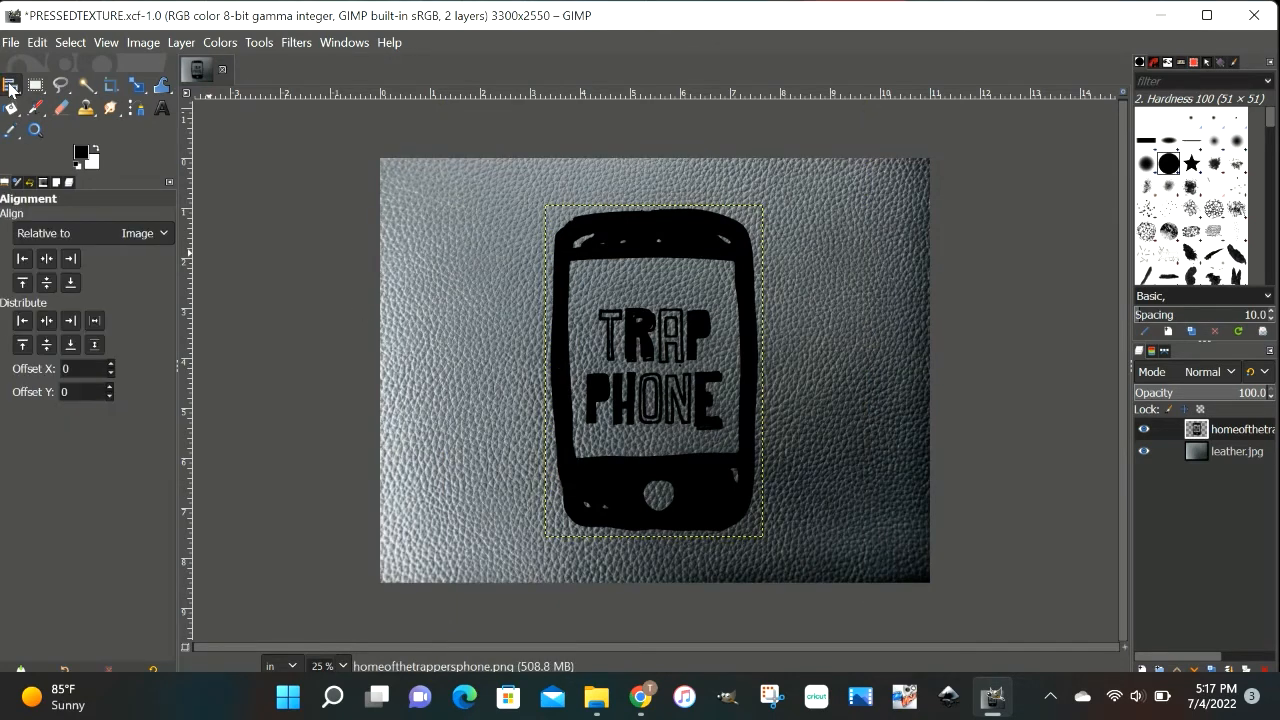
pyautogui.click(45, 262)
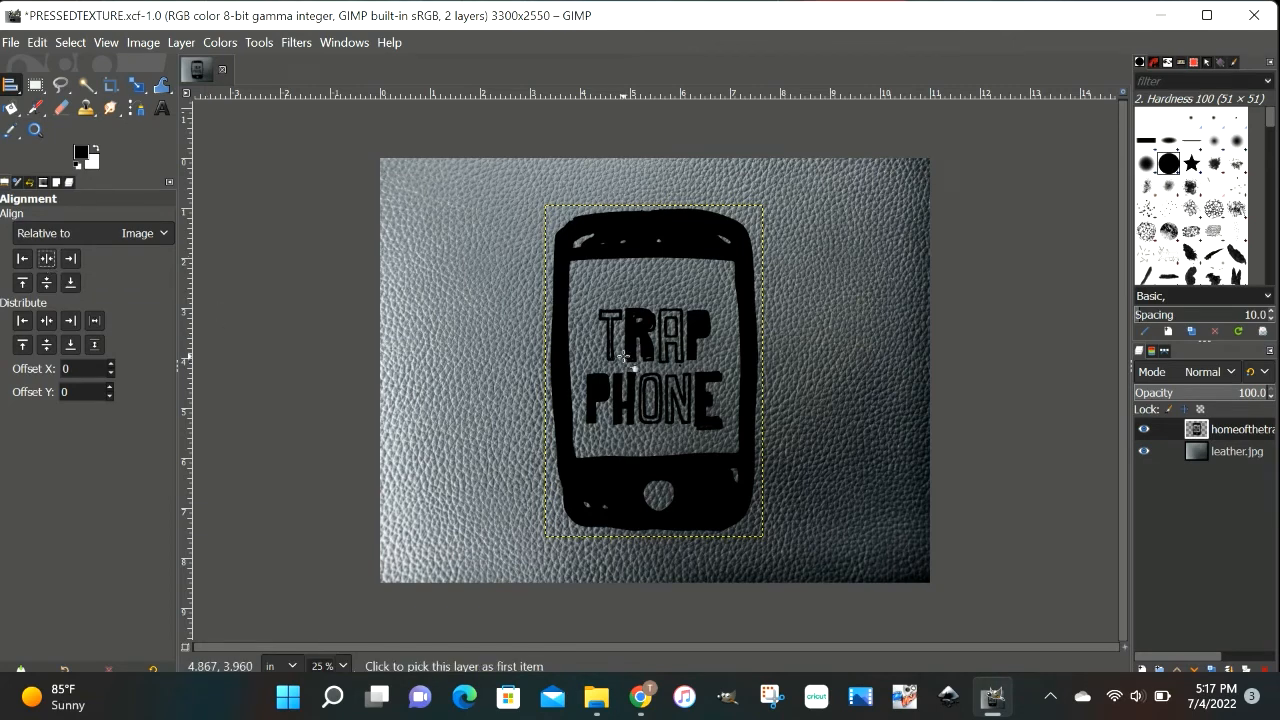
pyautogui.click(623, 356)
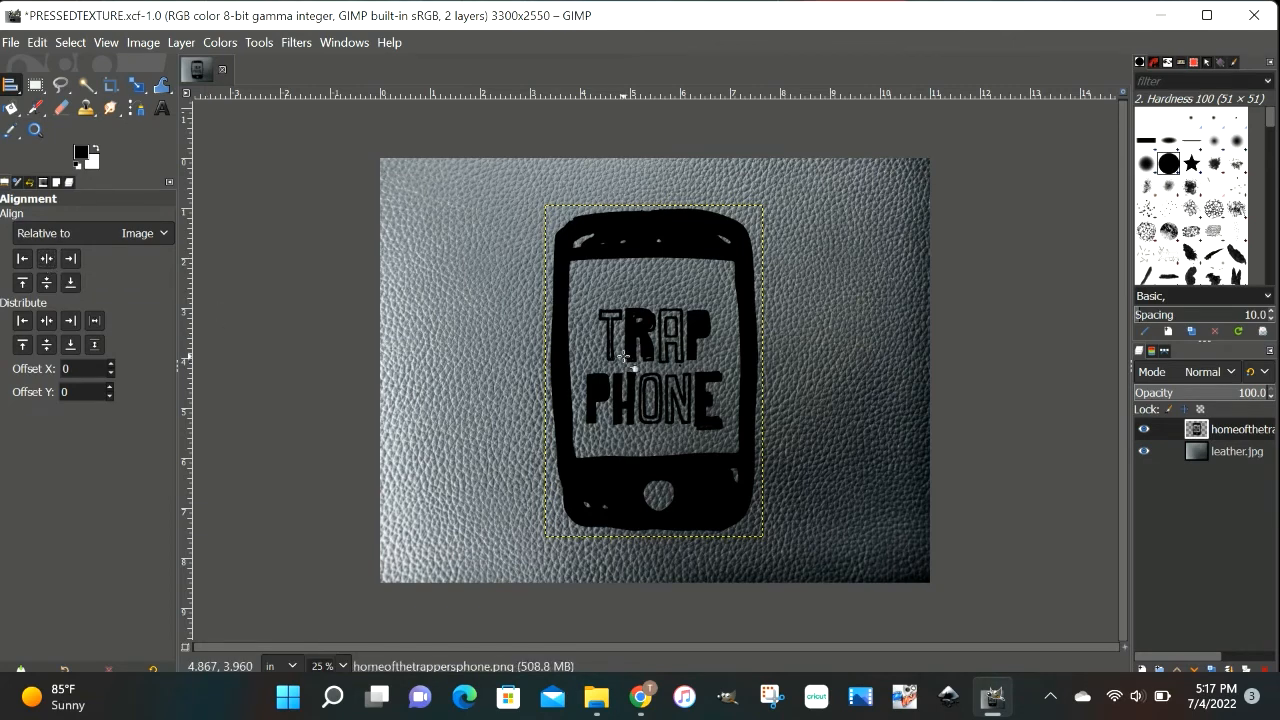
pyautogui.click(46, 262)
pyautogui.click(47, 284)
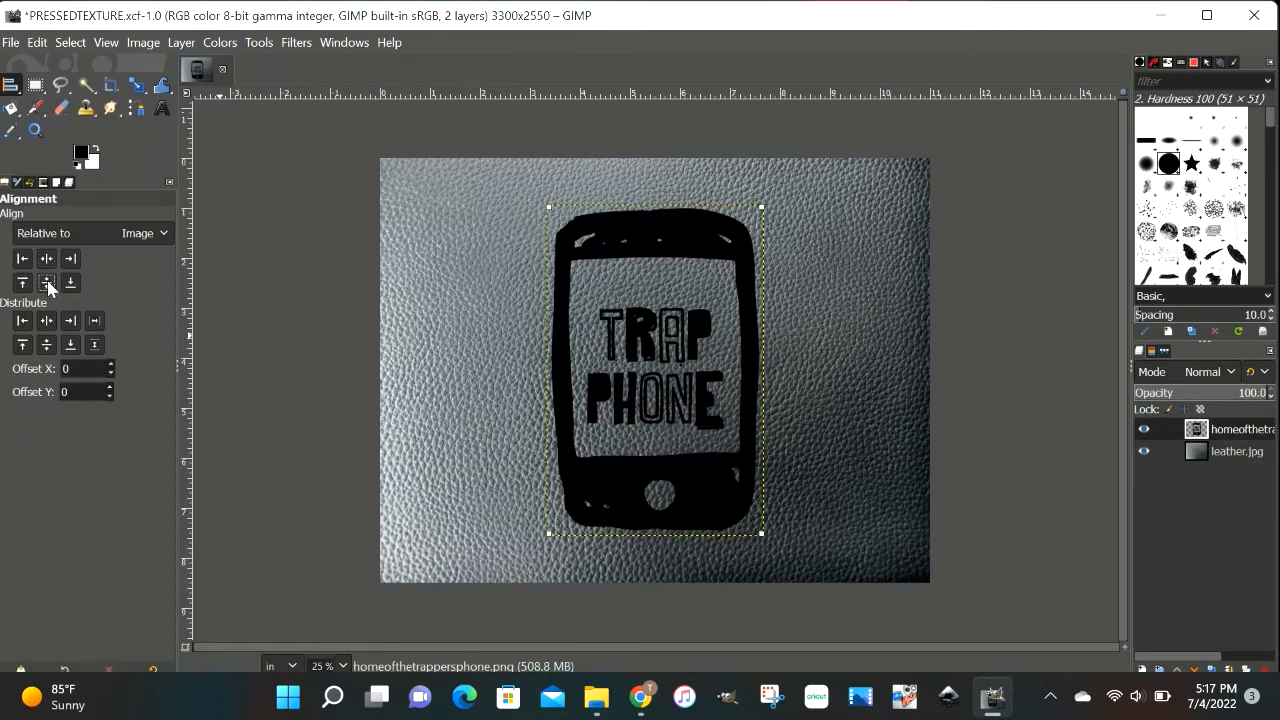
# Move the phone layer below the leather layer and turn its alpha into a selection.
pyautogui.click(12, 108)
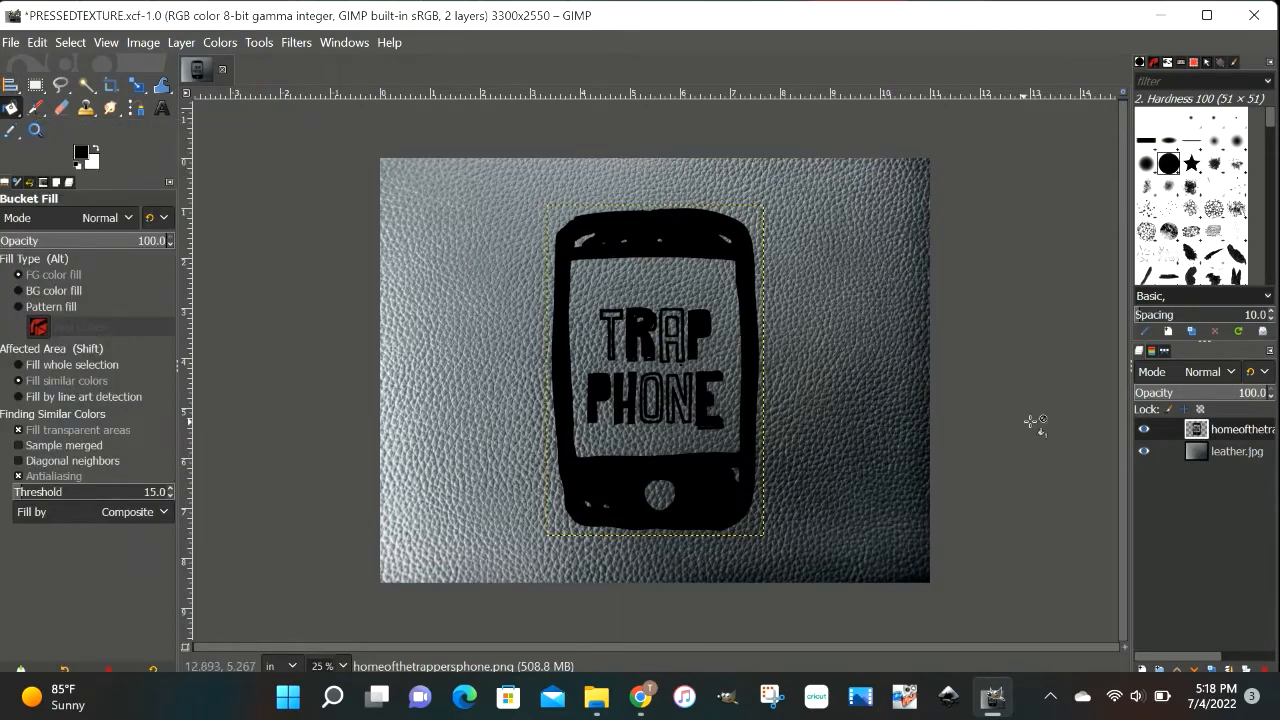
pyautogui.moveTo(1243, 436); pyautogui.dragTo(1220, 468)
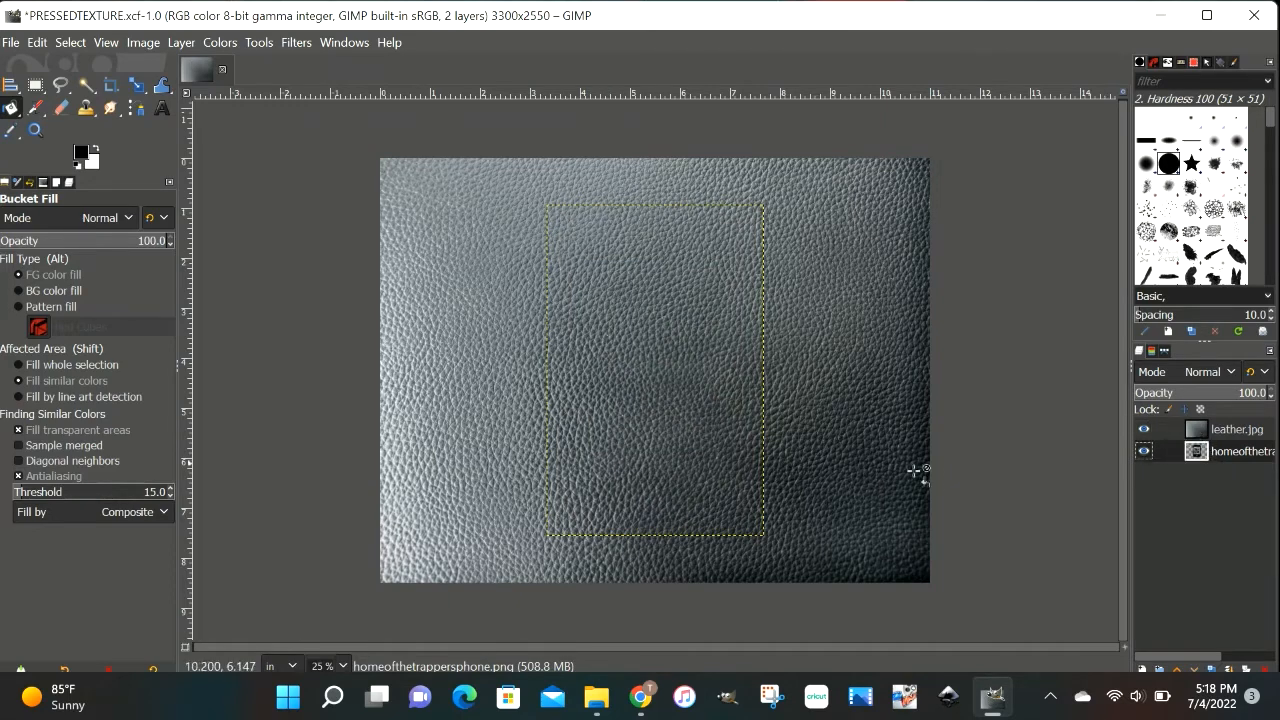
pyautogui.rightClick(1219, 451)
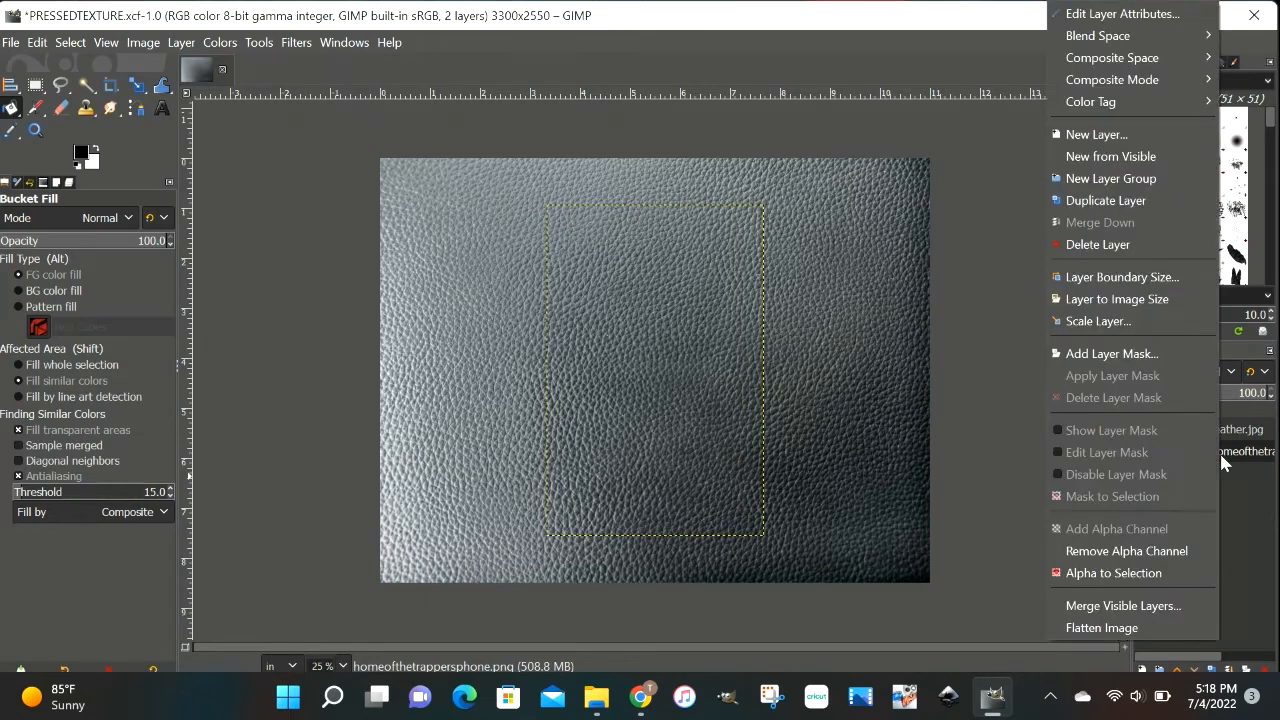
pyautogui.click(1140, 573)
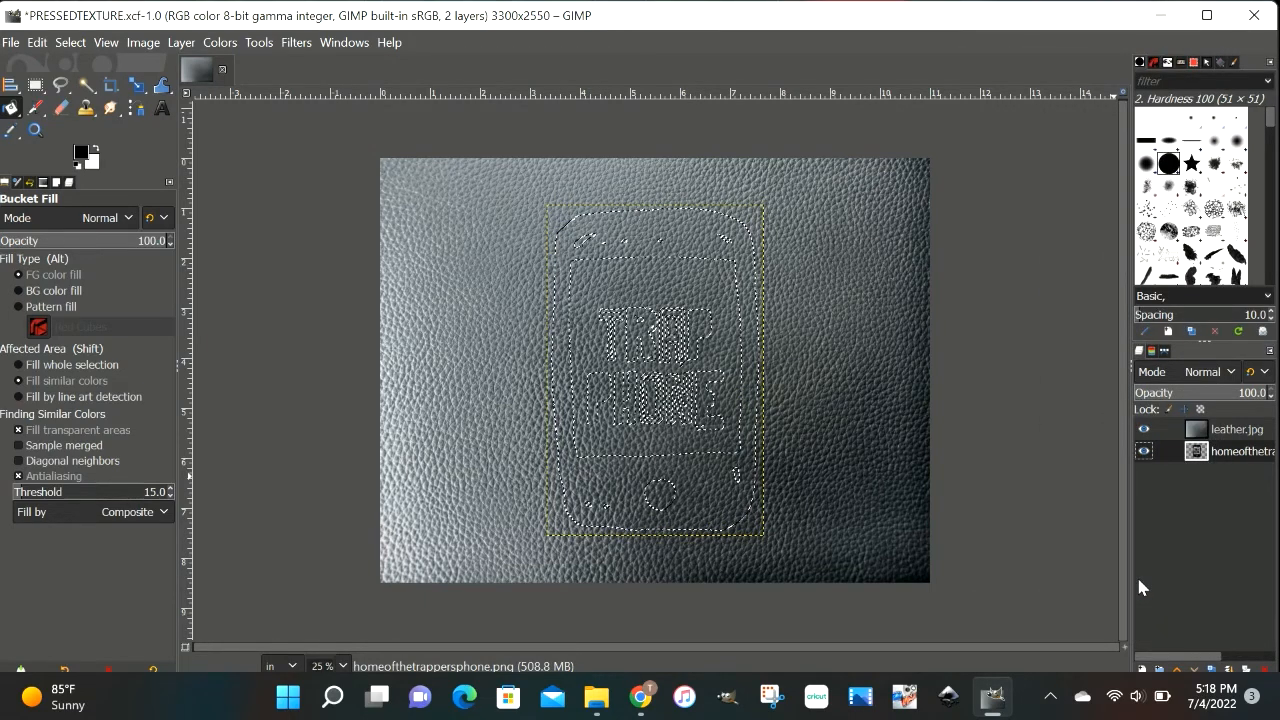
# Add a new transparent 3300 × 2550 px layer directly above the leather layer.
pyautogui.click(1228, 434)
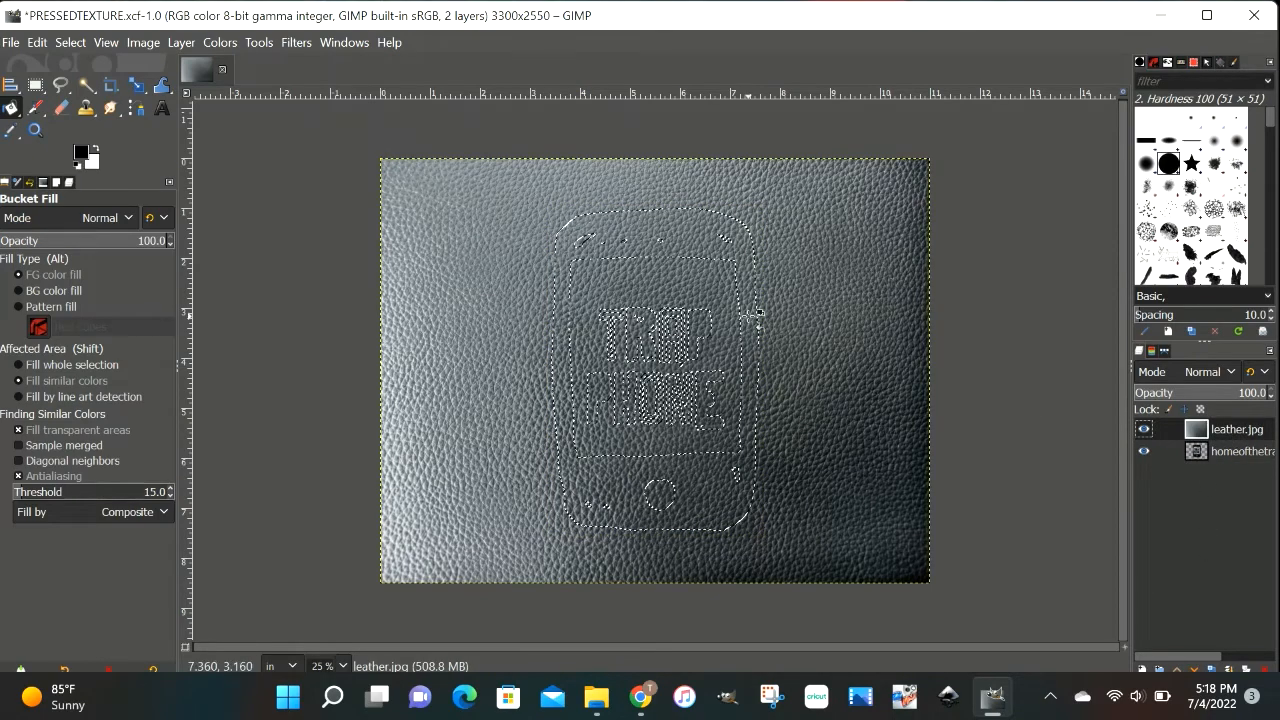
pyautogui.rightClick(1240, 431)
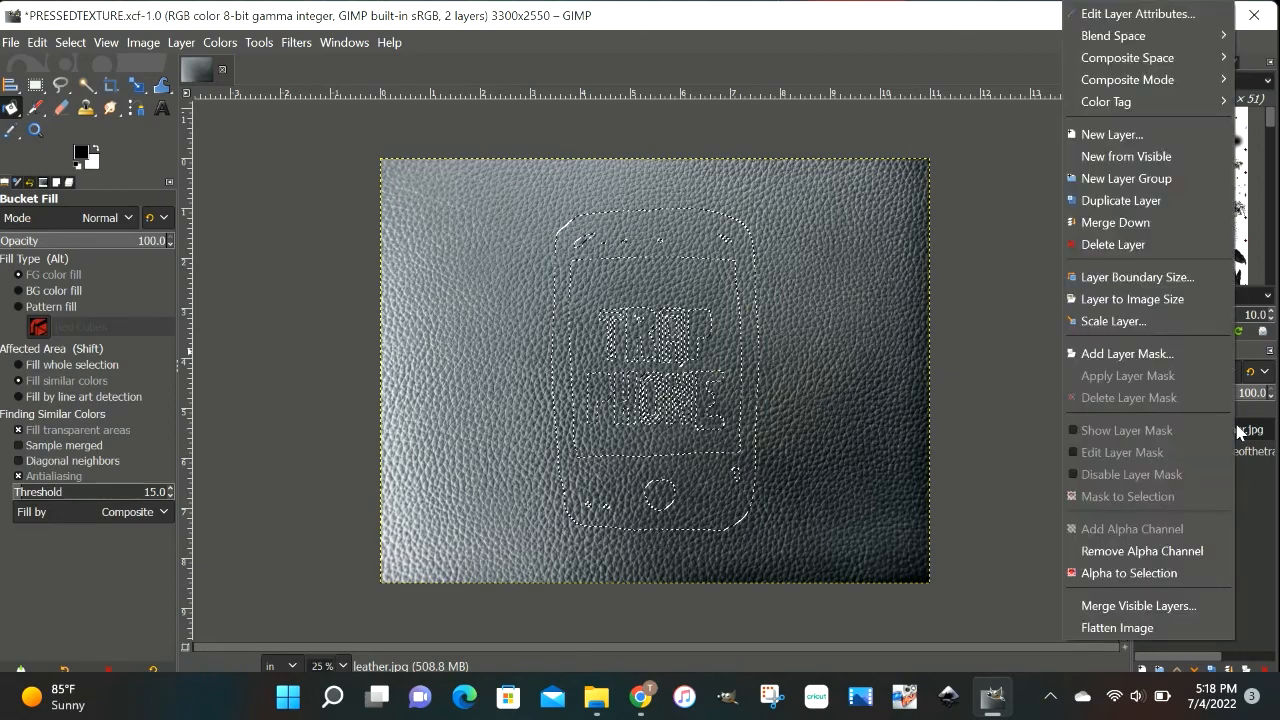
pyautogui.click(1125, 138)
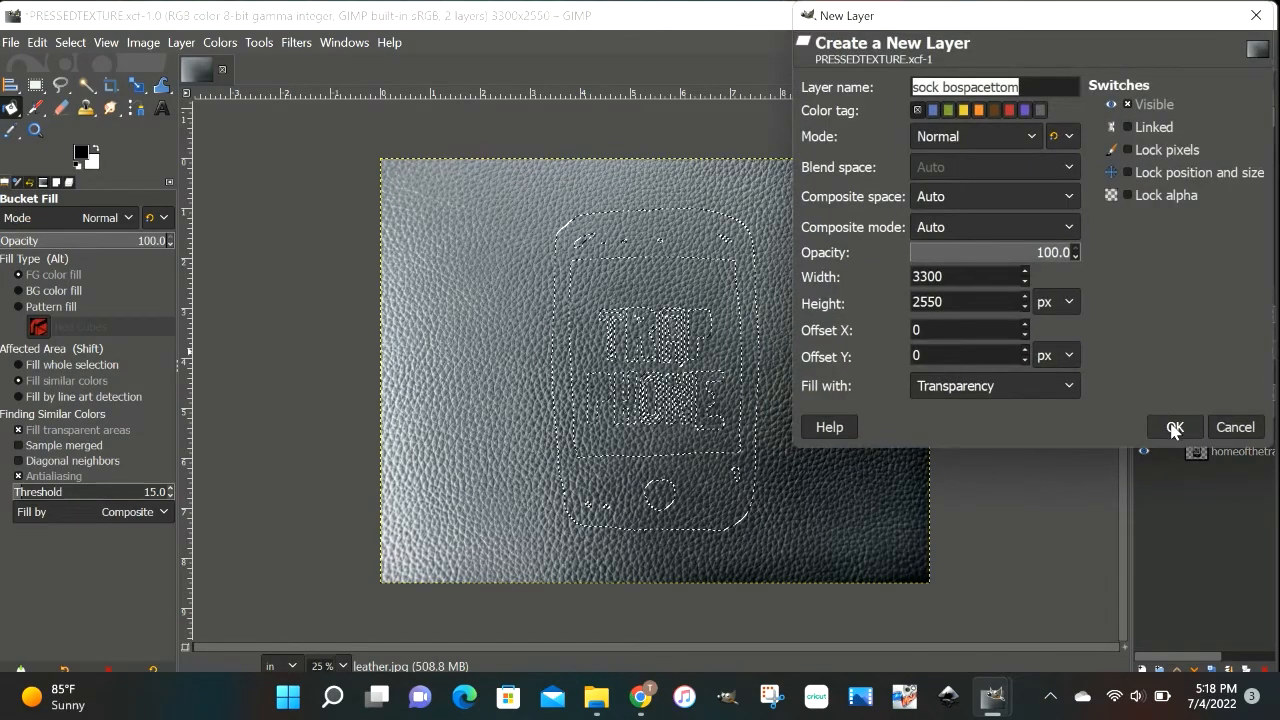
pyautogui.click(1172, 427)
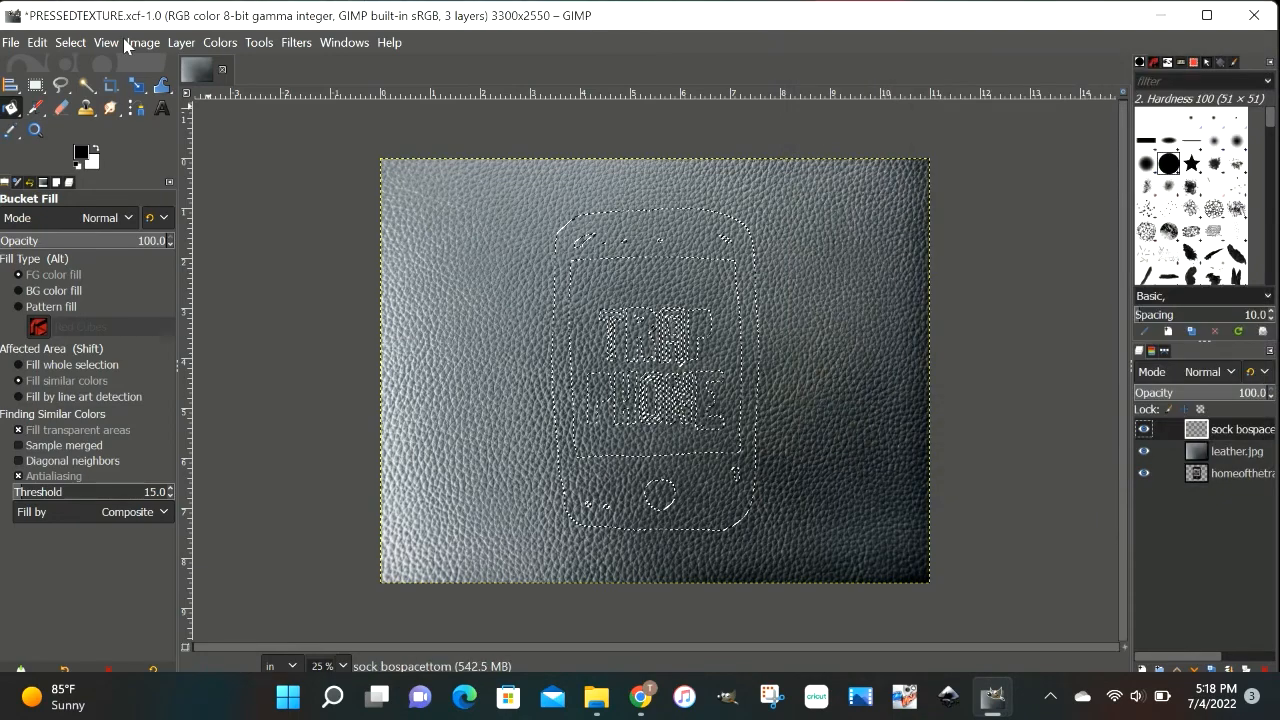
# Feather the phone-shaped selection by 10 pixels.
pyautogui.click(75, 44)
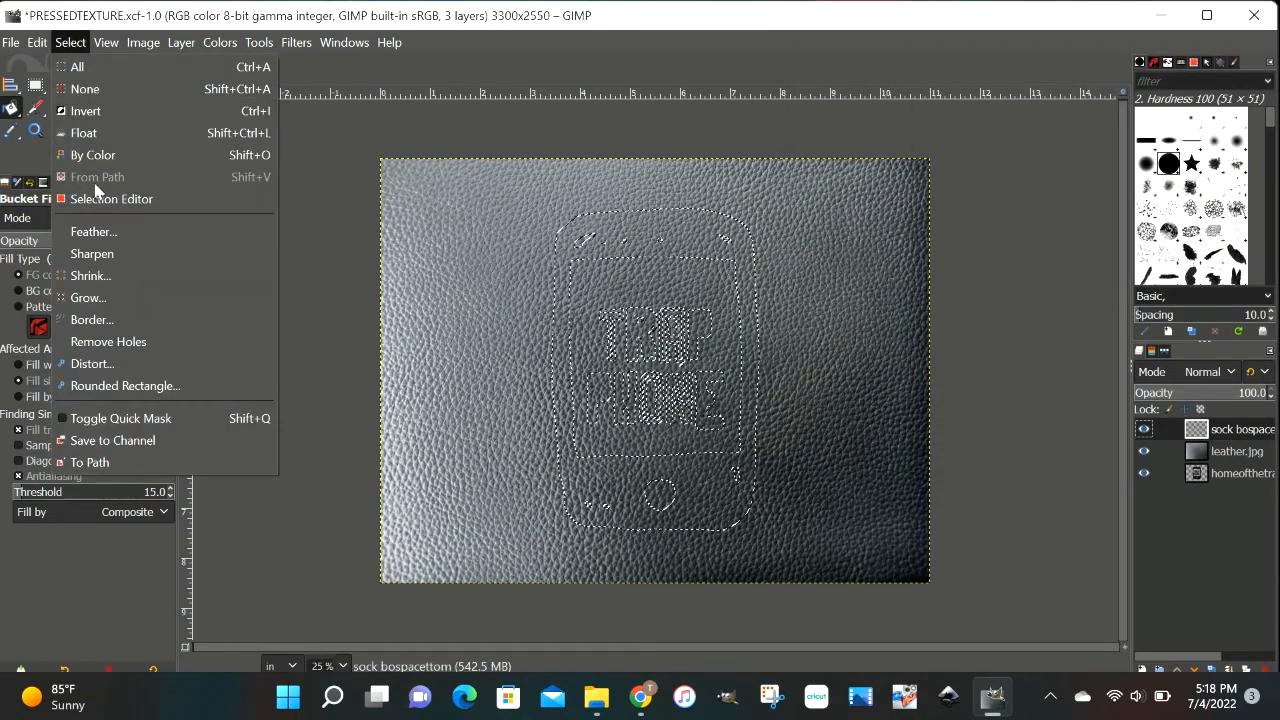
pyautogui.click(96, 231)
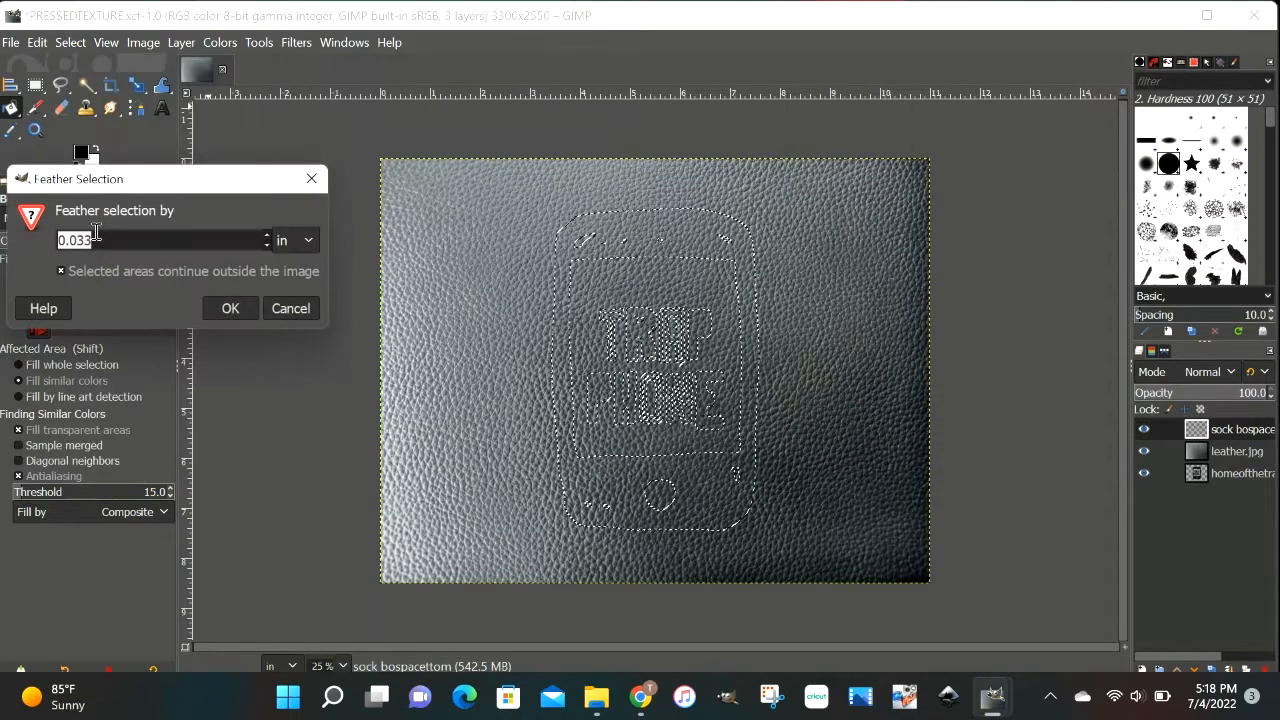
pyautogui.click(300, 242)
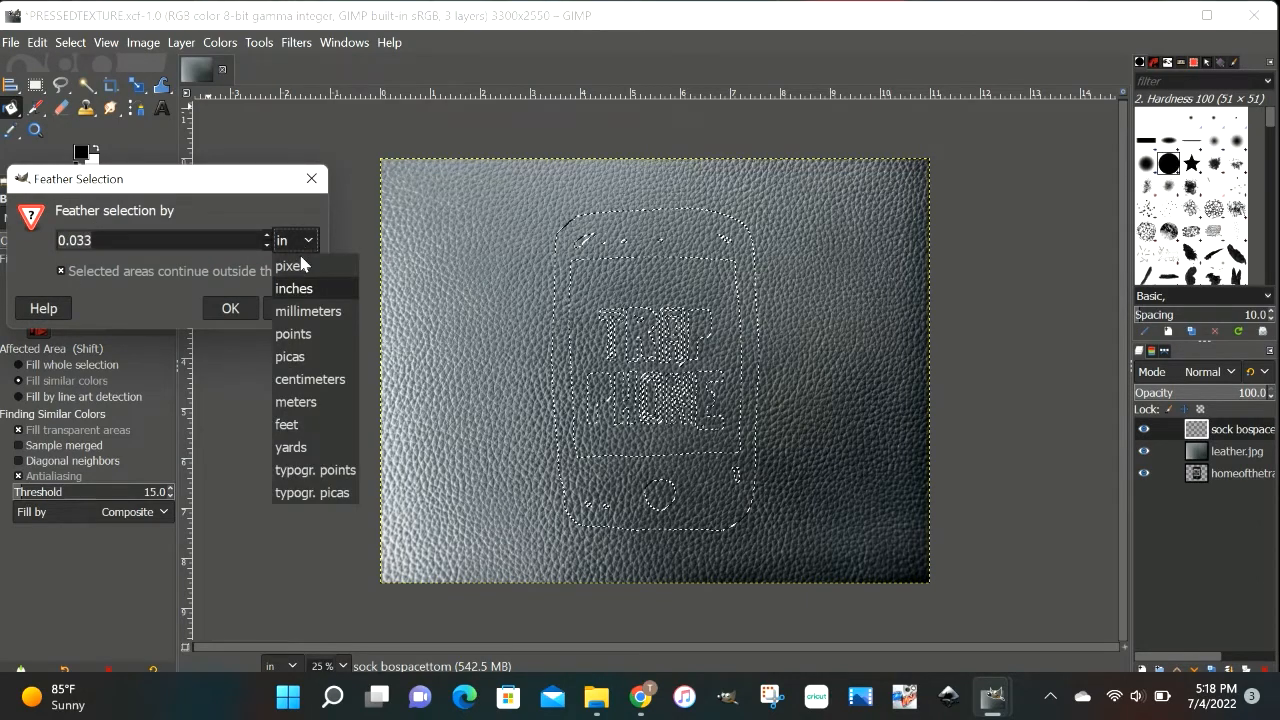
pyautogui.click(302, 270)
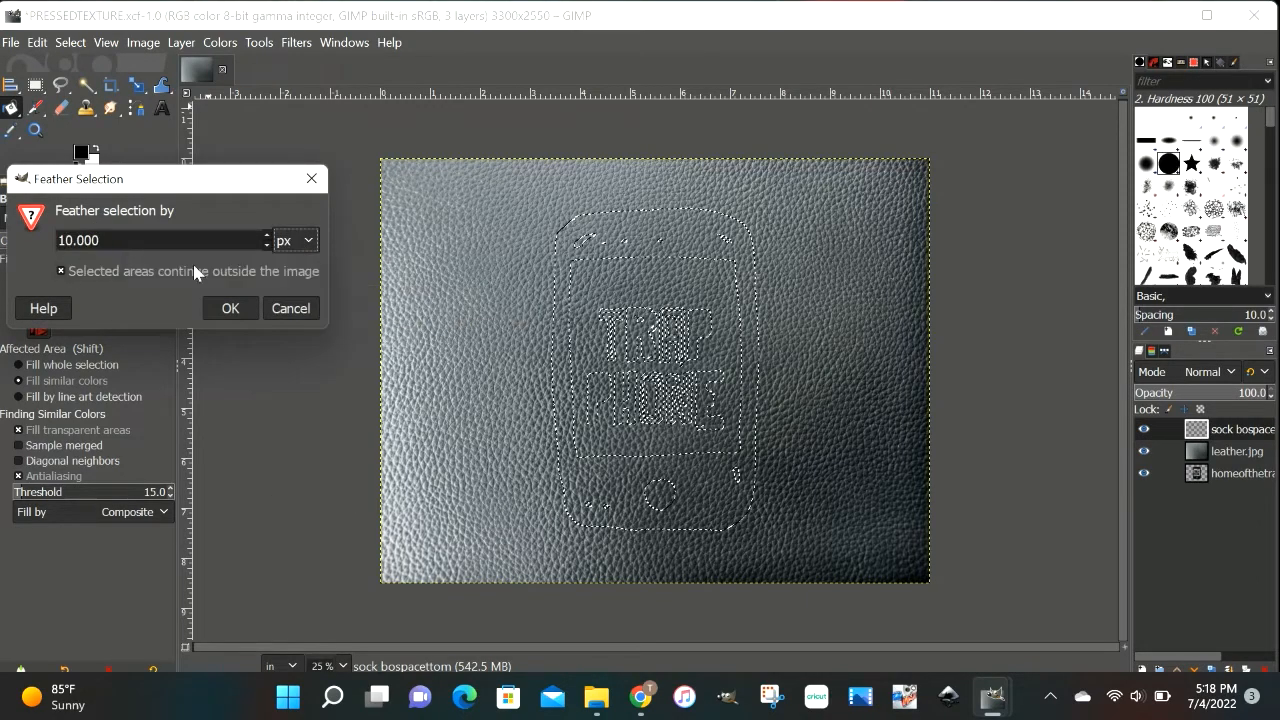
pyautogui.click(230, 309)
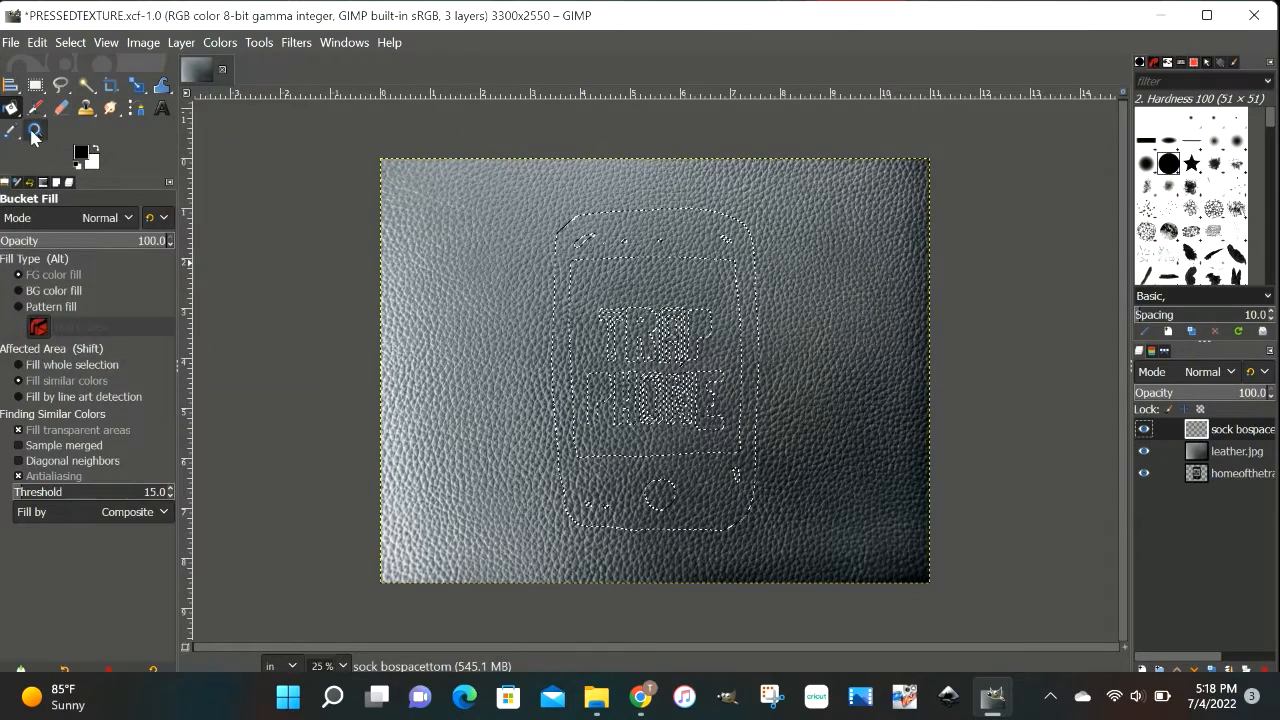
# Fill the feathered selection on the new layer with the black foreground color and clear the selection.
pyautogui.click(35, 45)
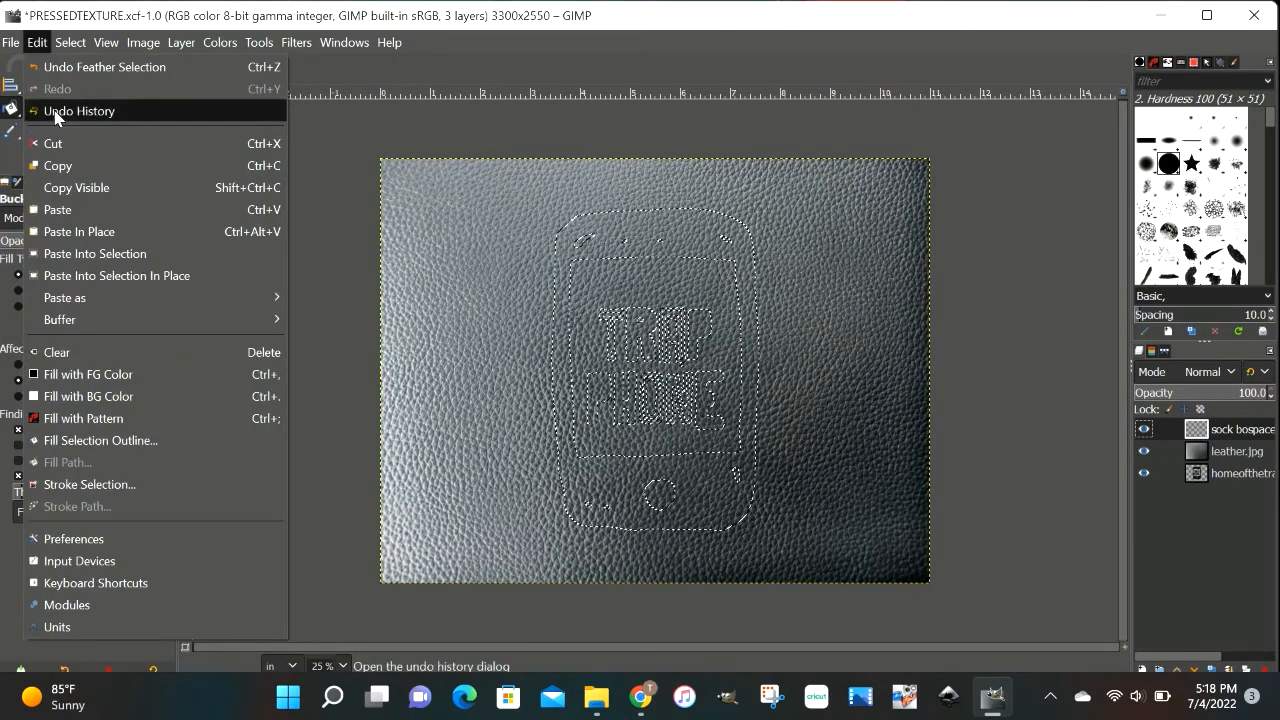
pyautogui.click(96, 378)
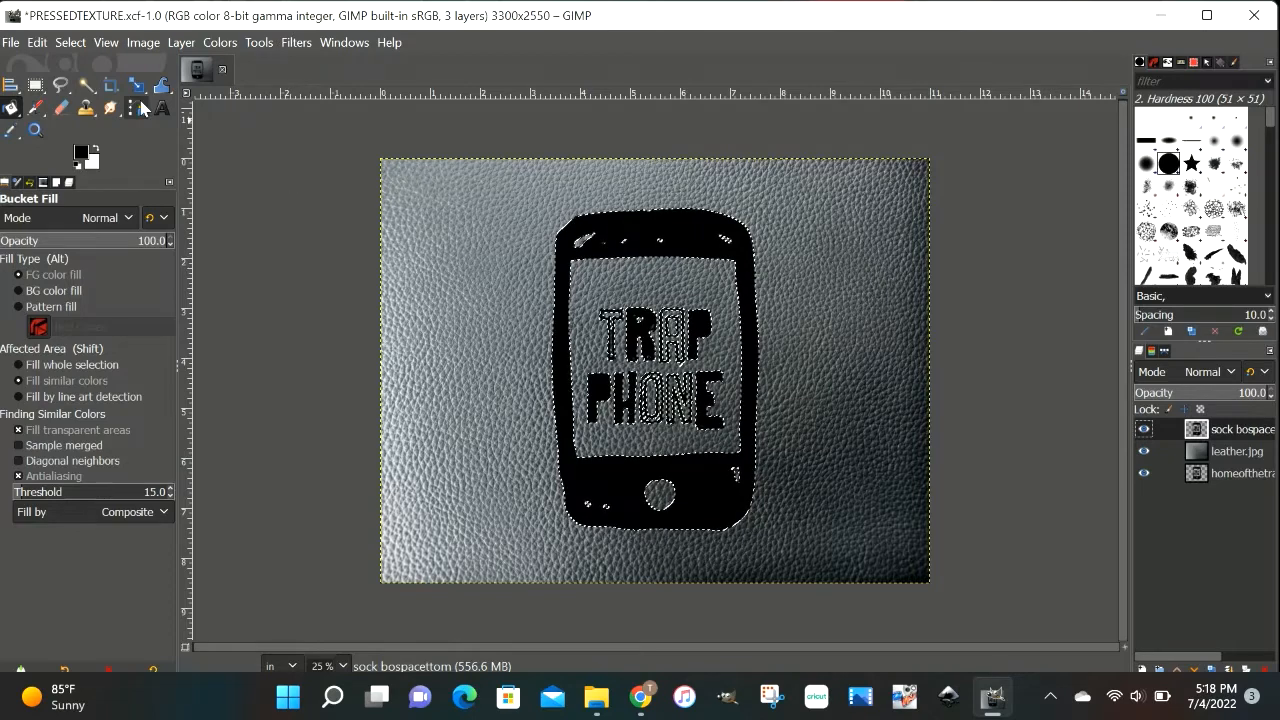
pyautogui.click(75, 42)
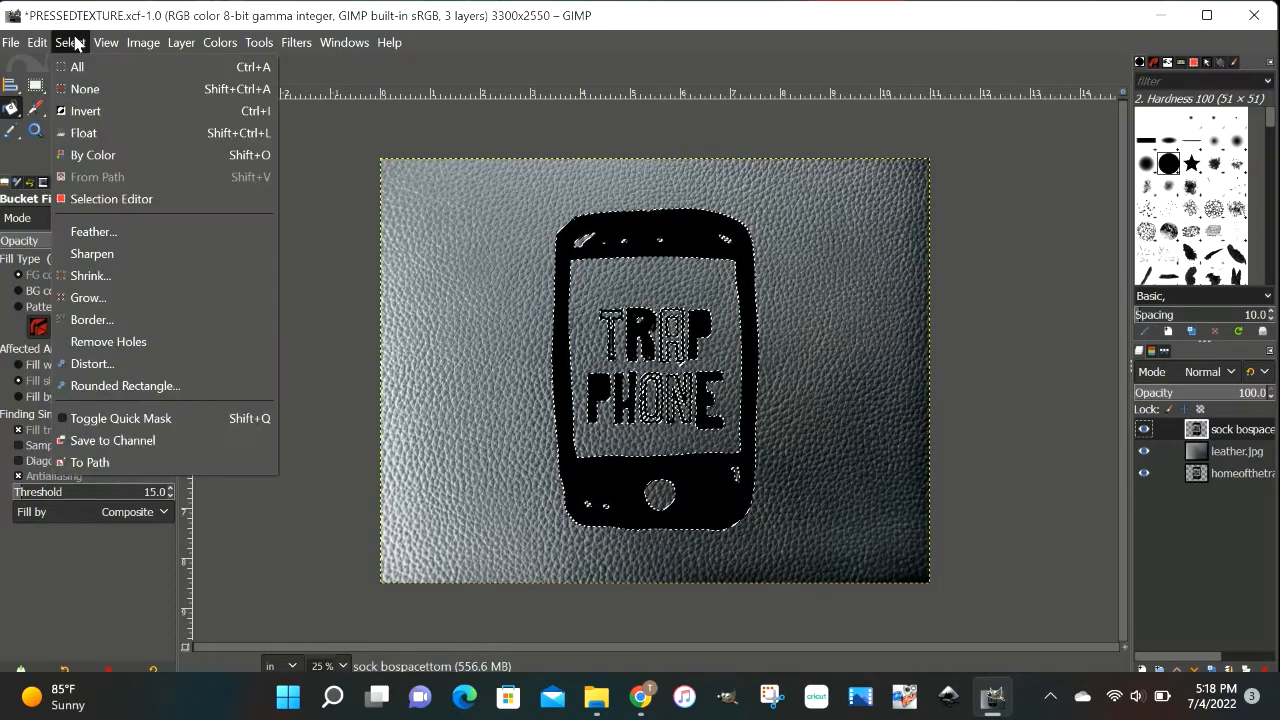
pyautogui.click(97, 87)
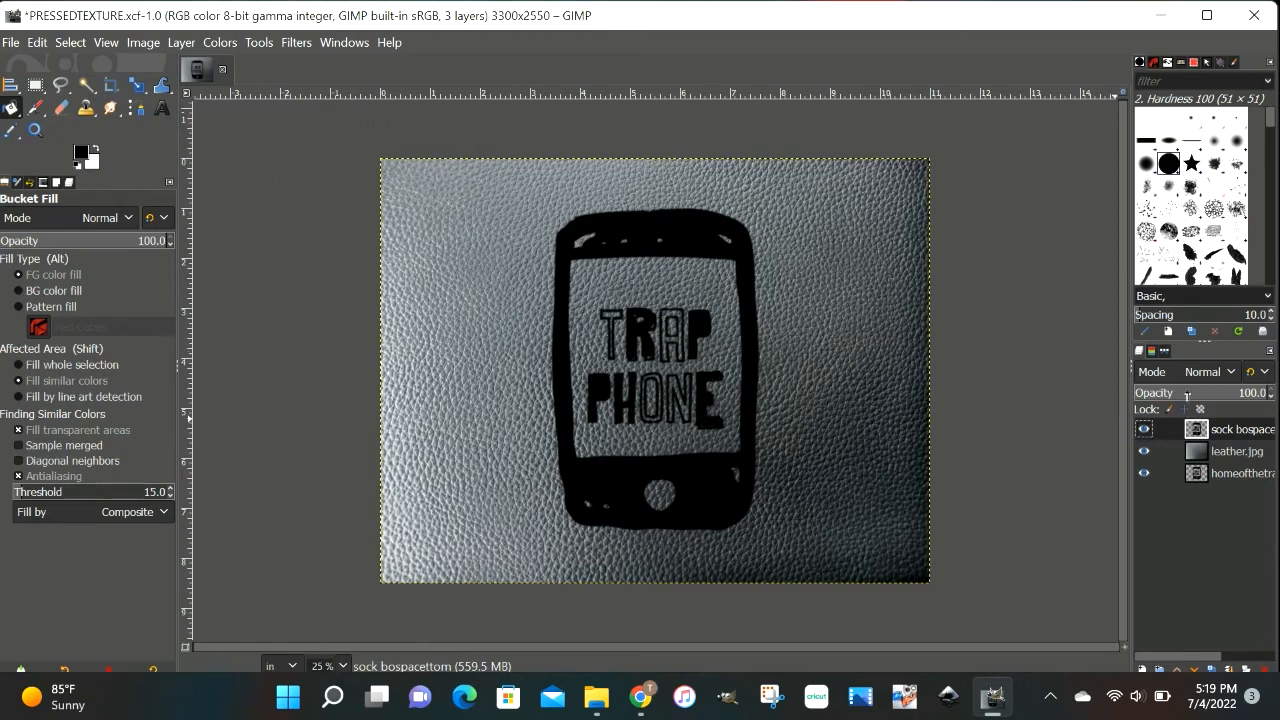
# Set the filled phone layer's blend mode to Soft light and its opacity to 73.
pyautogui.click(1235, 372)
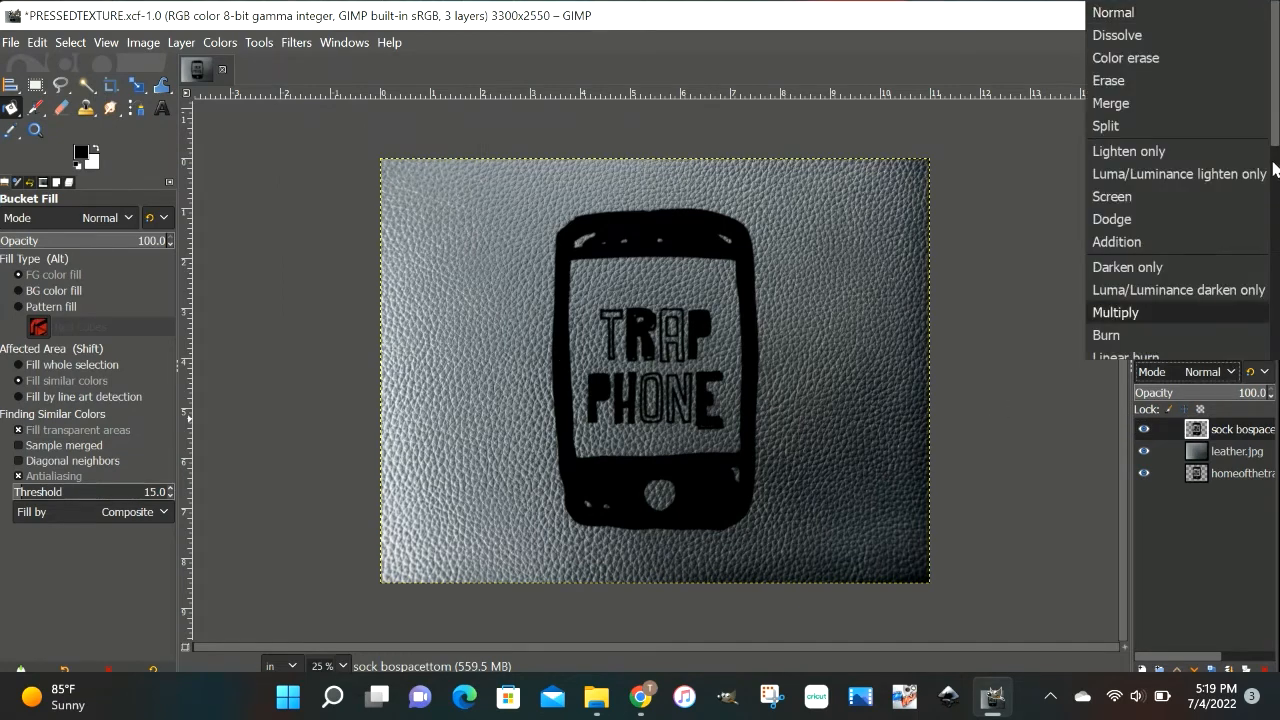
pyautogui.scroll(-5, 1275, 135)
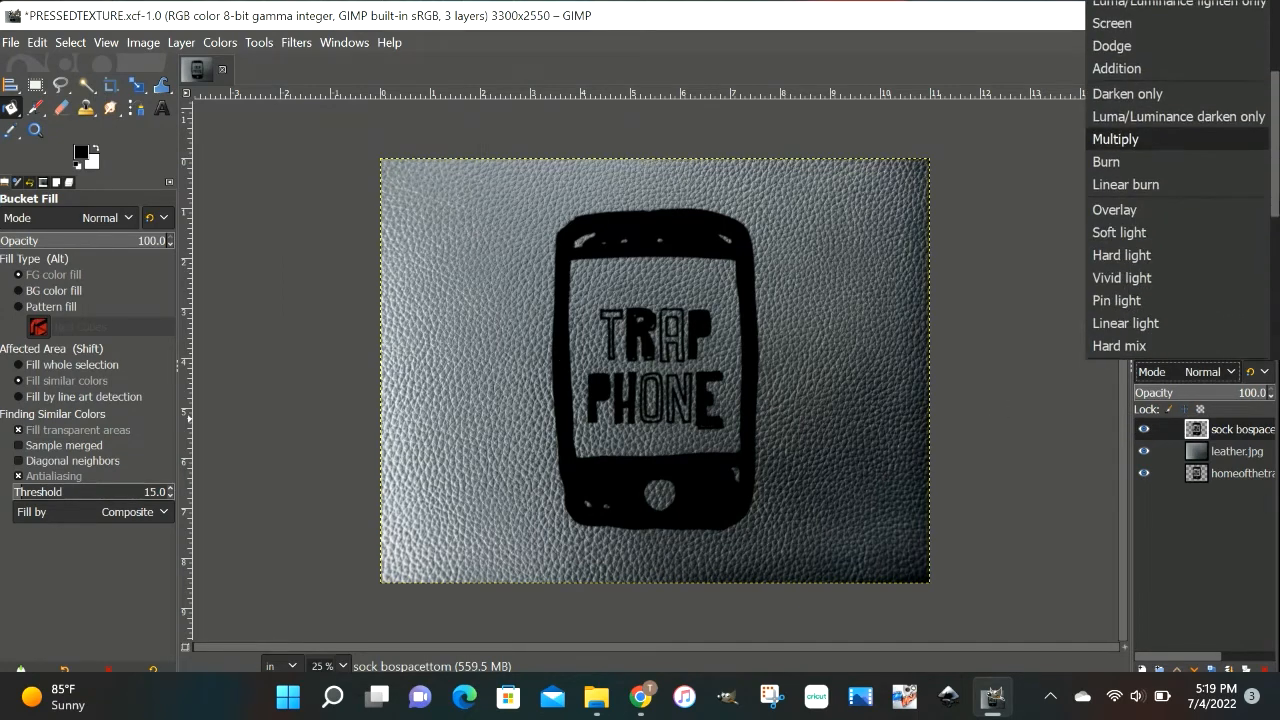
pyautogui.click(1151, 232)
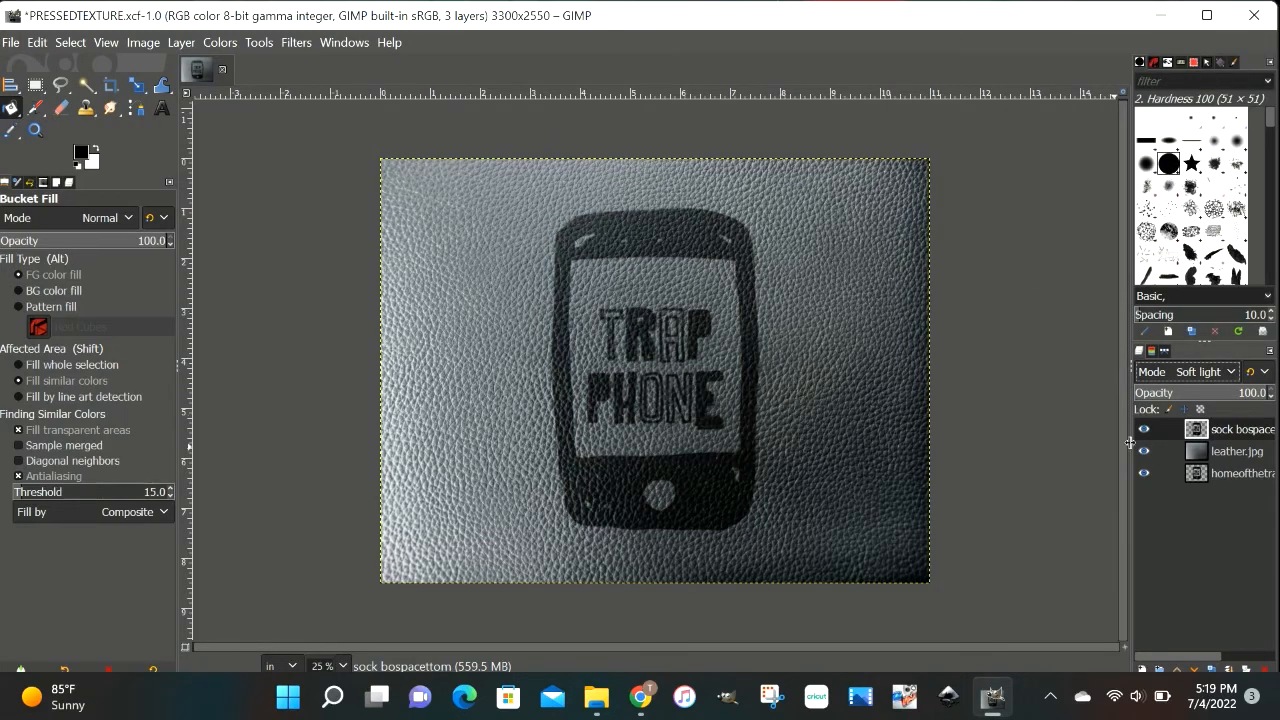
pyautogui.click(1226, 393)
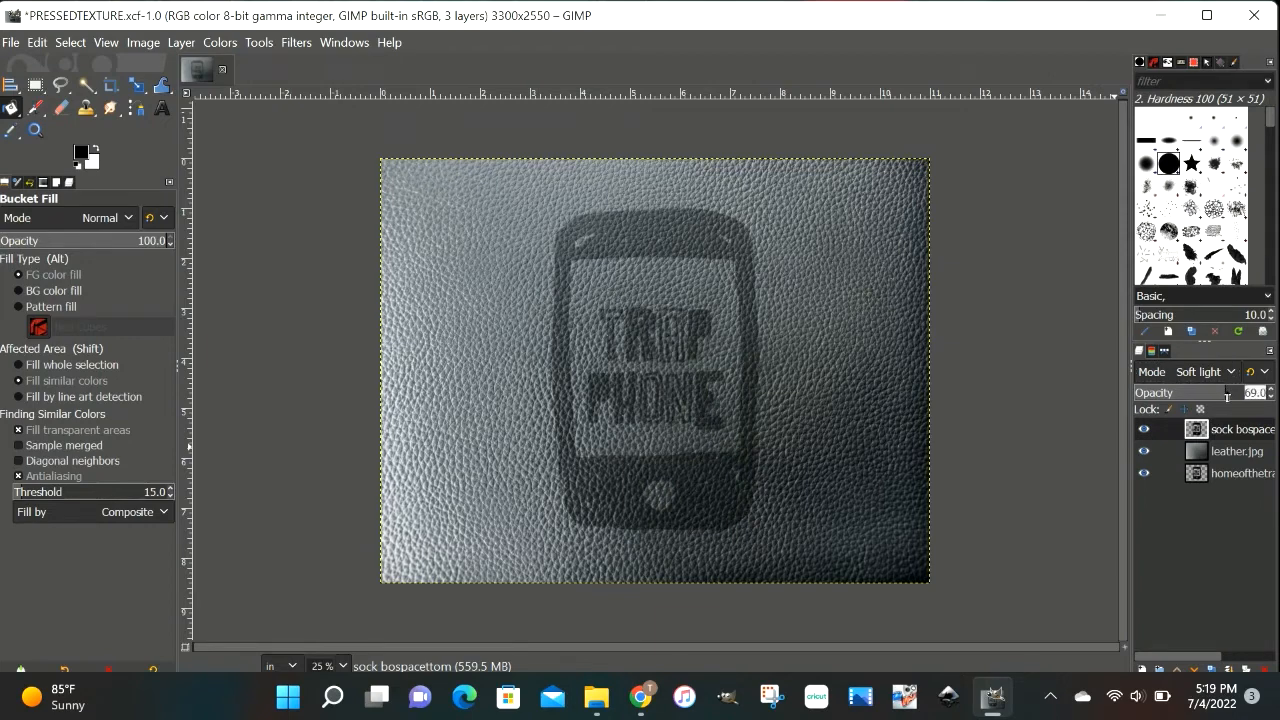
pyautogui.click(1232, 394)
# Select the filled phone layer's shape from its alpha and add a new transparent 3300 × 2550 px layer above it.
pyautogui.rightClick(1222, 437)
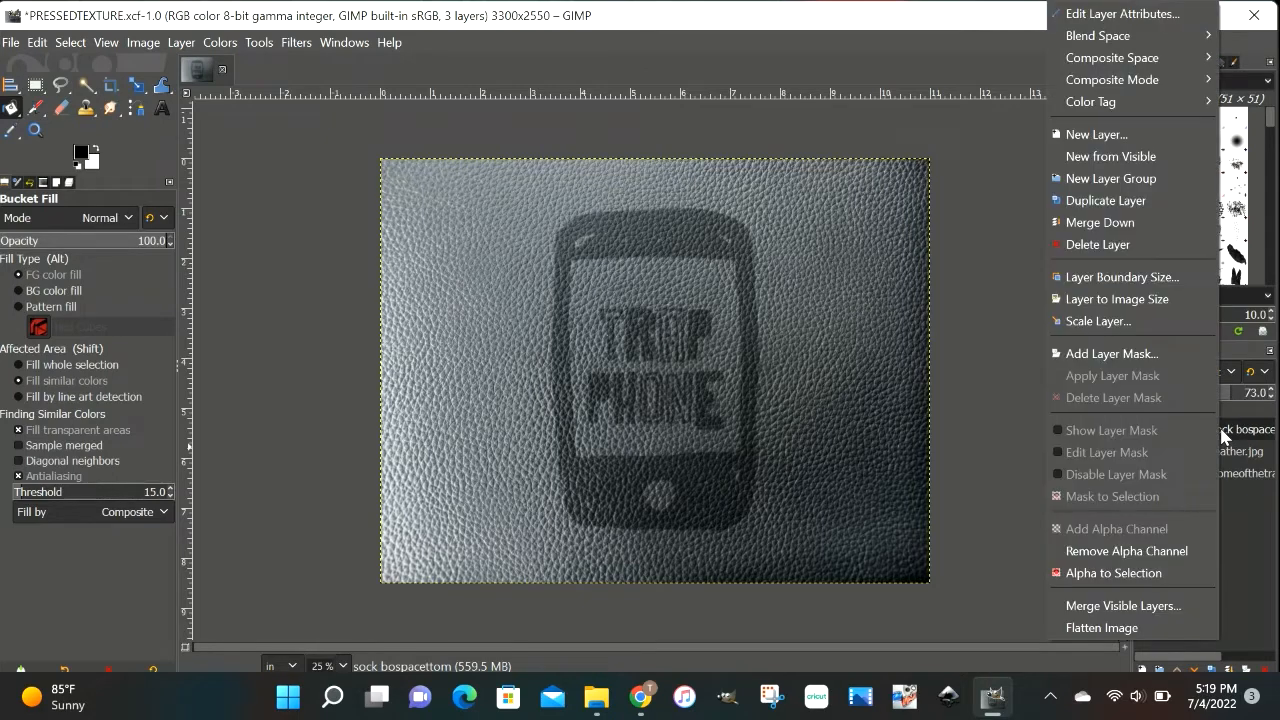
pyautogui.click(1100, 575)
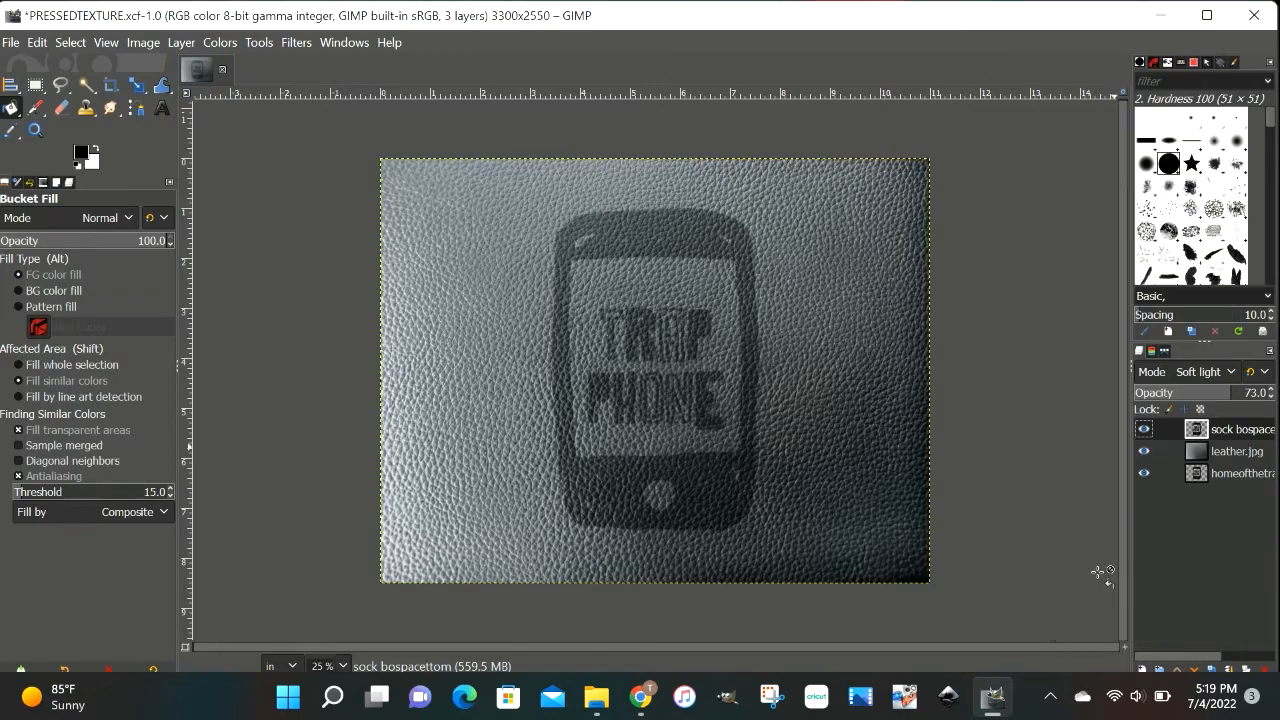
pyautogui.rightClick(1226, 430)
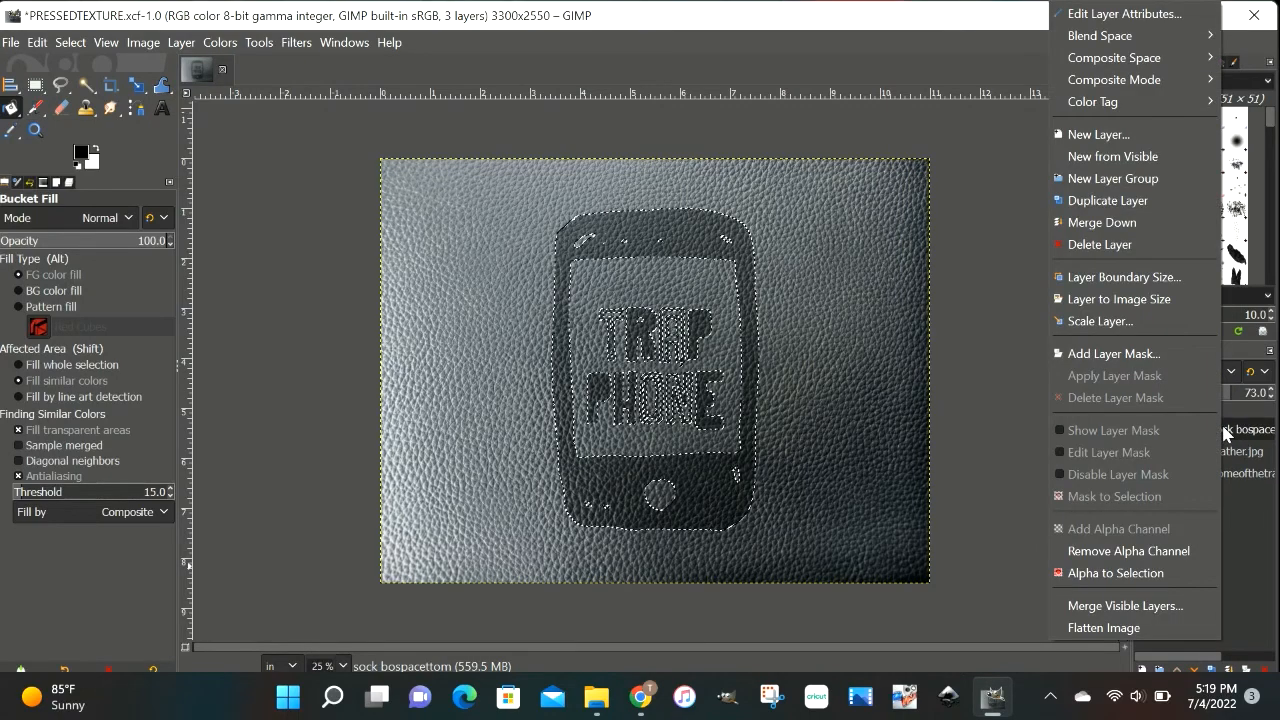
pyautogui.click(1126, 134)
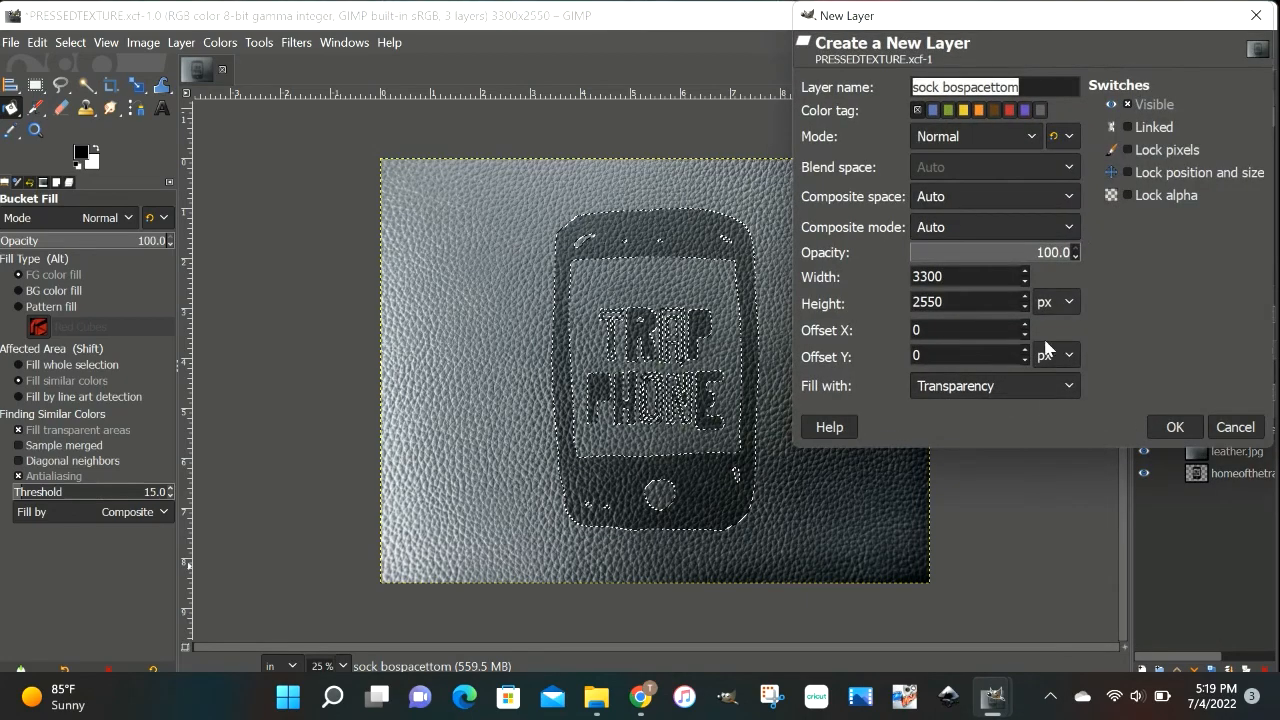
pyautogui.click(1173, 425)
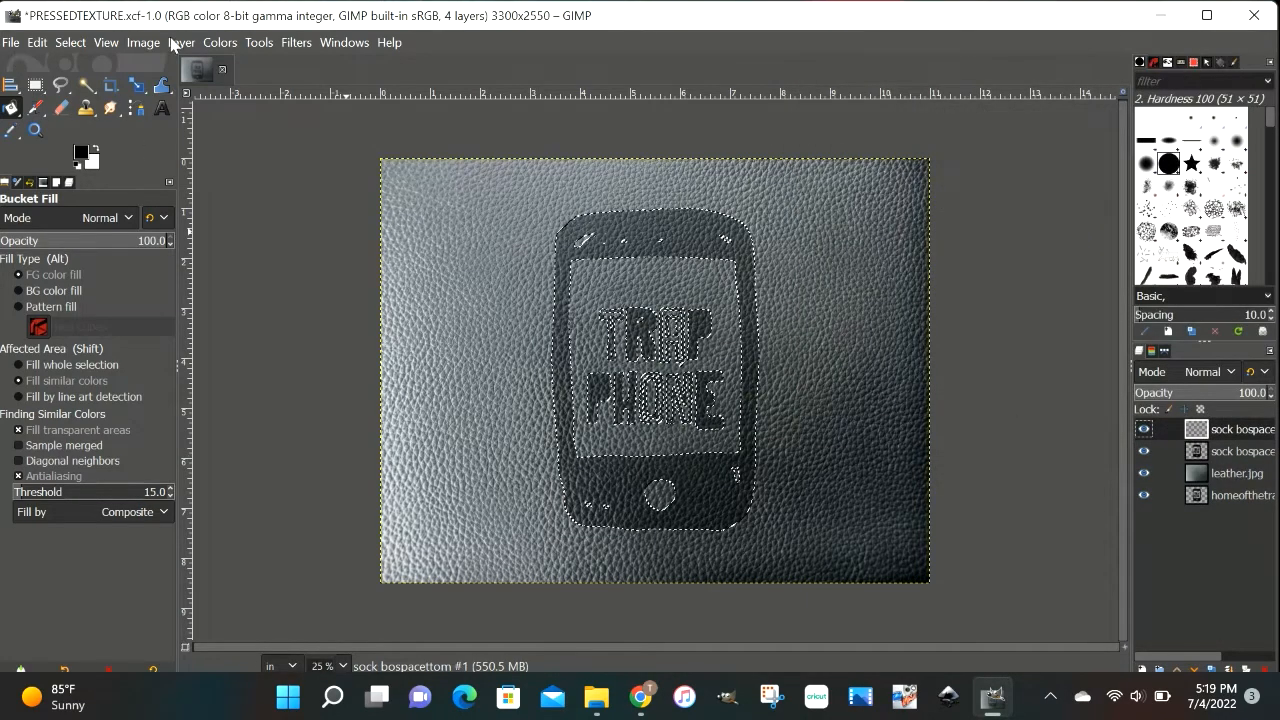
# Invert the selection and apply a black Drop Shadow (legacy) with X and Y offsets of 8, blur radius 15, opacity 100 and no resizing.
pyautogui.click(68, 44)
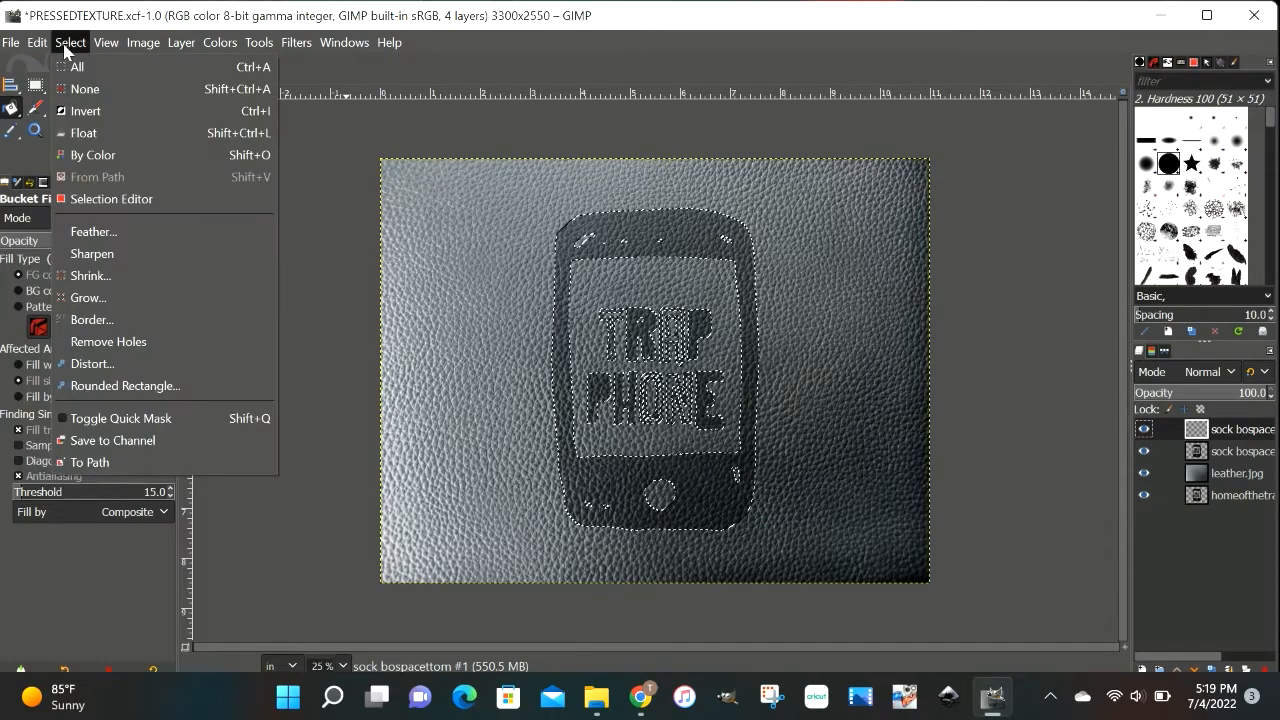
pyautogui.click(80, 111)
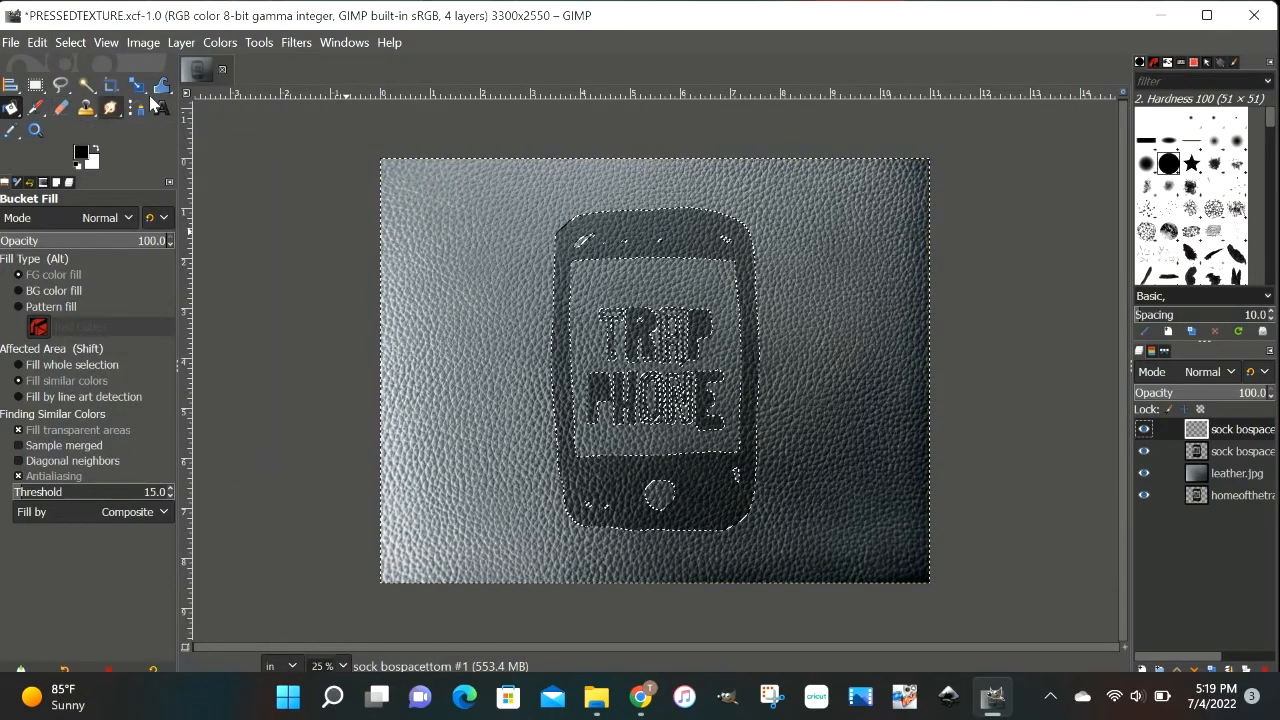
pyautogui.click(295, 44)
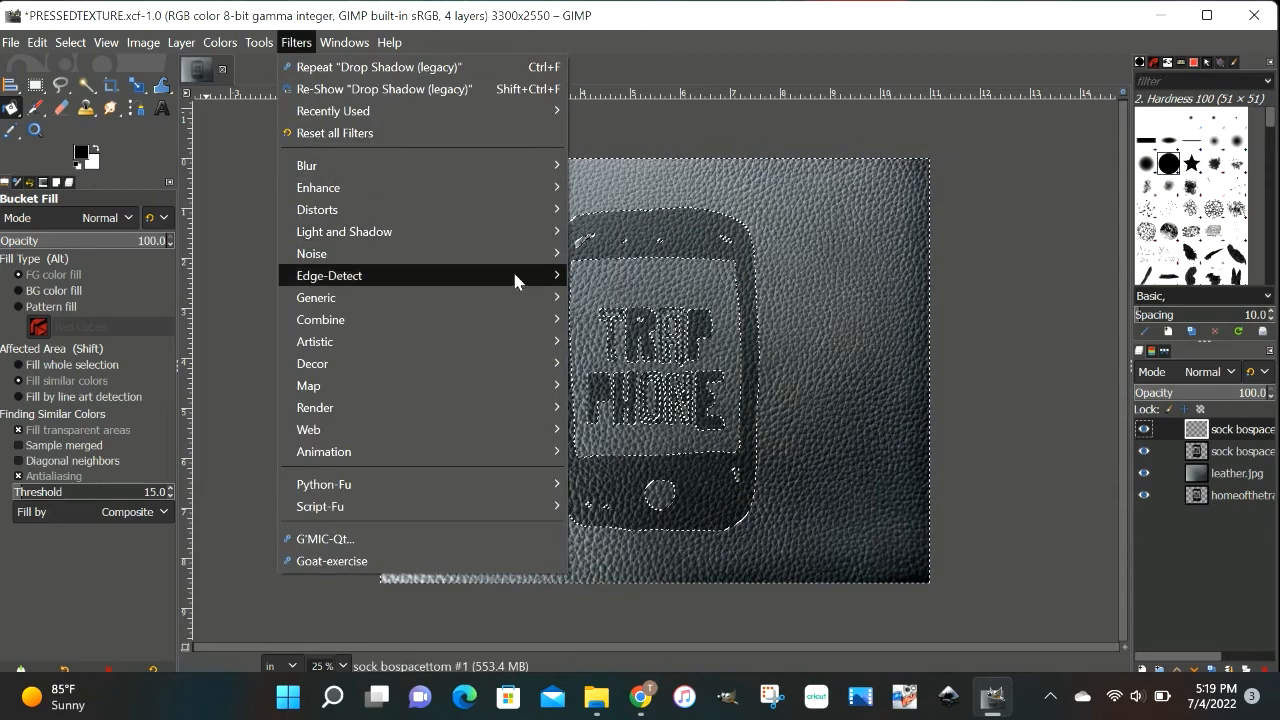
pyautogui.moveTo(505, 231)
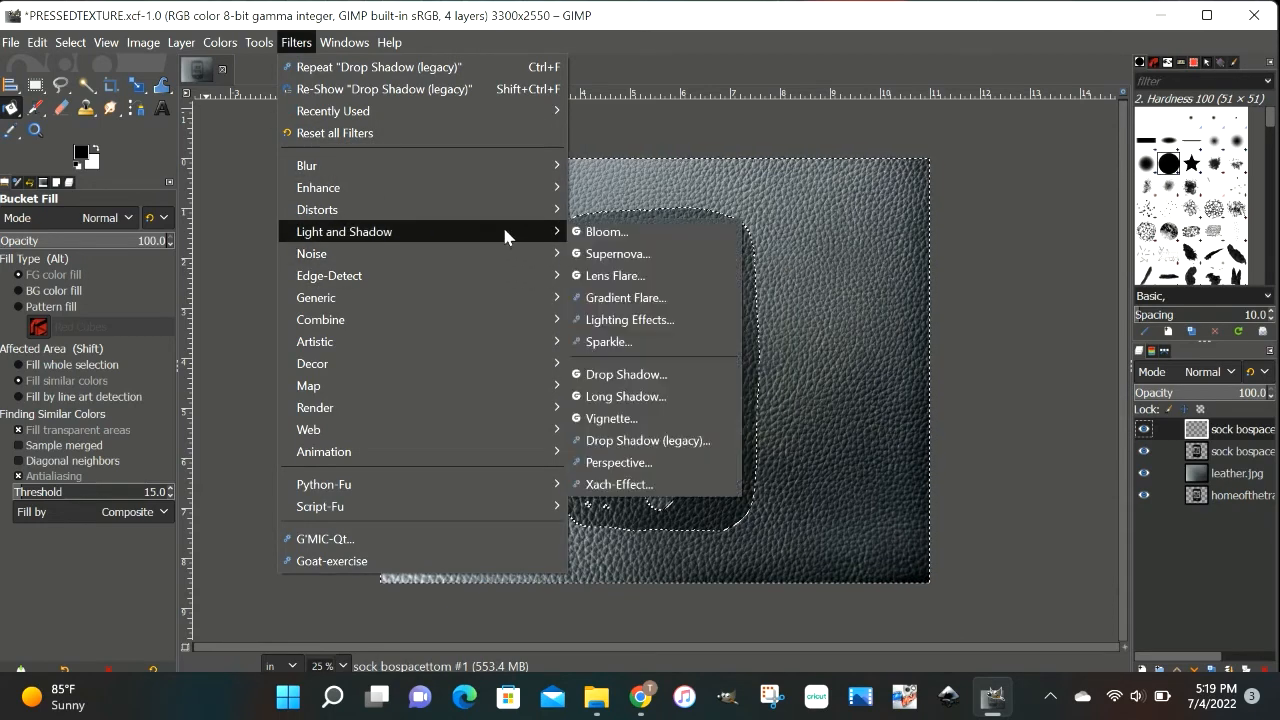
pyautogui.click(655, 442)
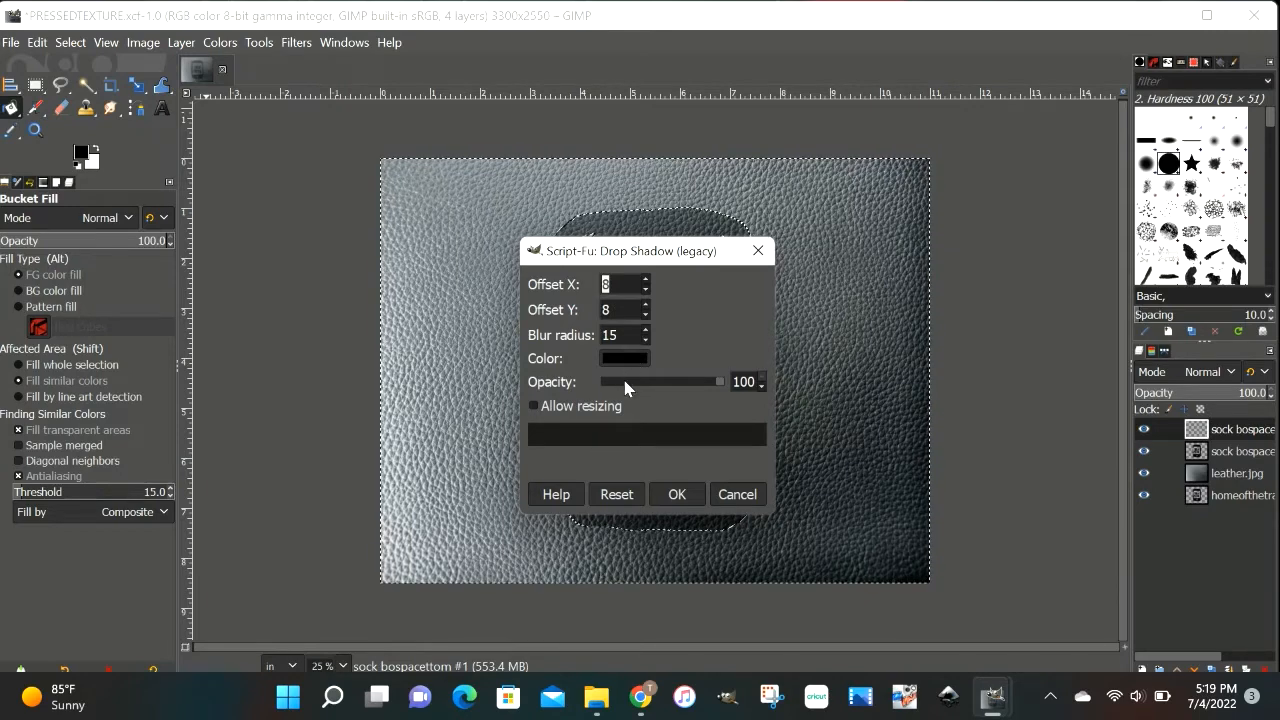
pyautogui.click(534, 407)
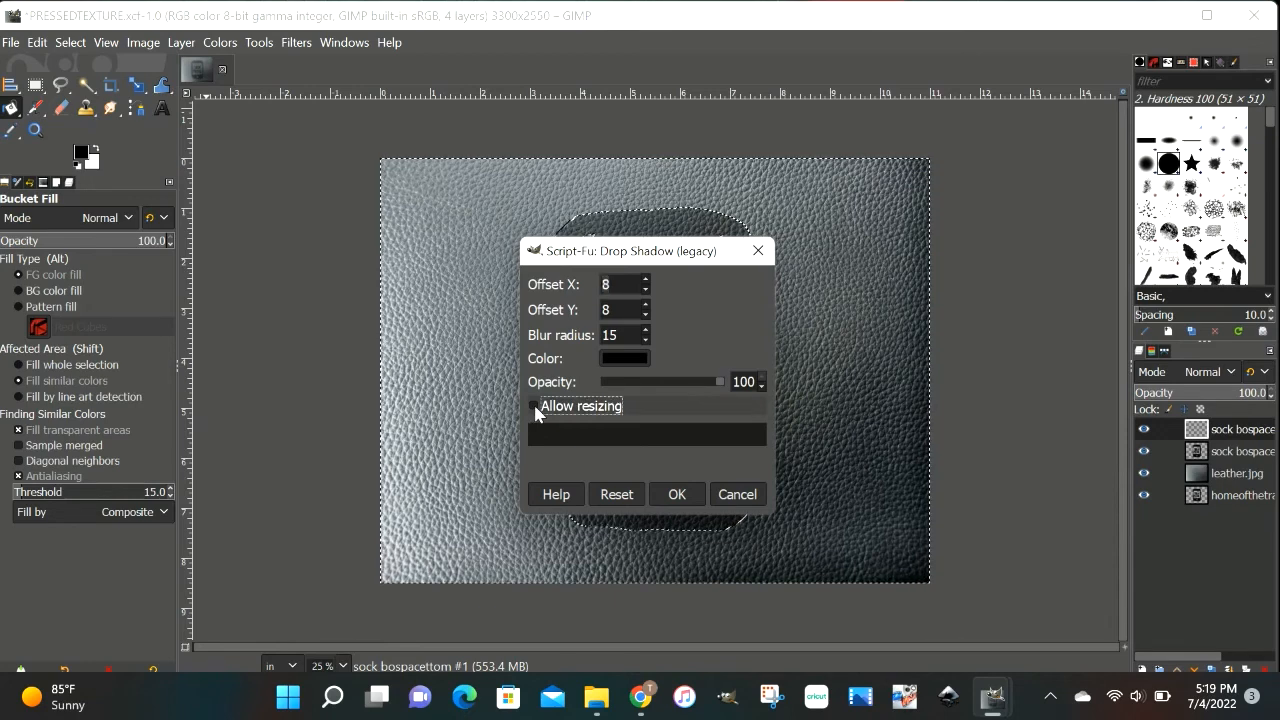
pyautogui.click(534, 407)
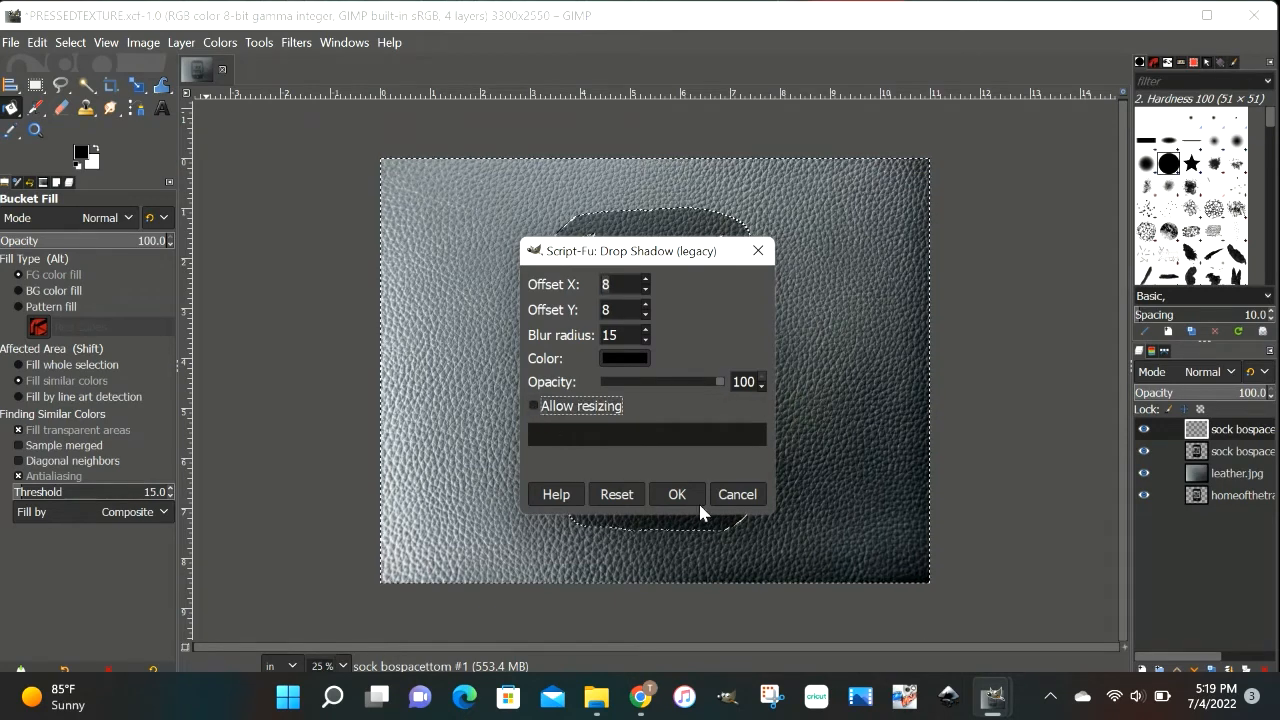
pyautogui.click(686, 497)
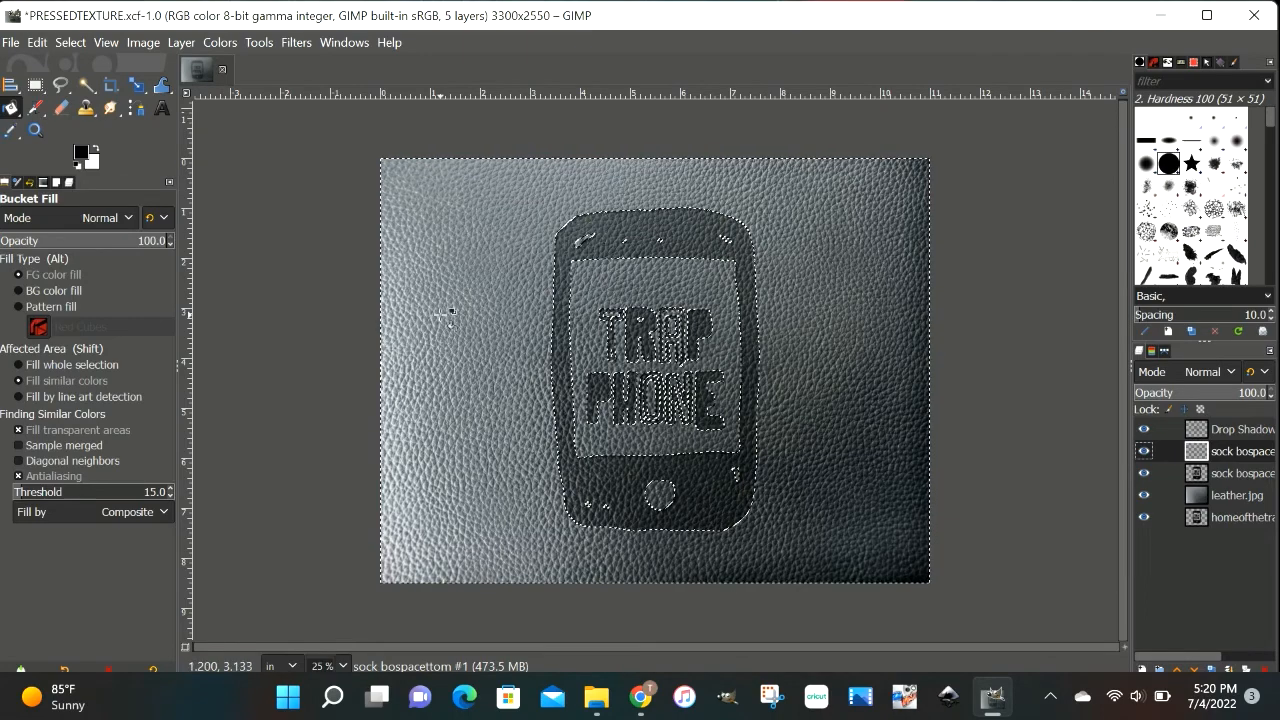
# Clear the selection and duplicate the Drop Shadow layer.
pyautogui.click(70, 40)
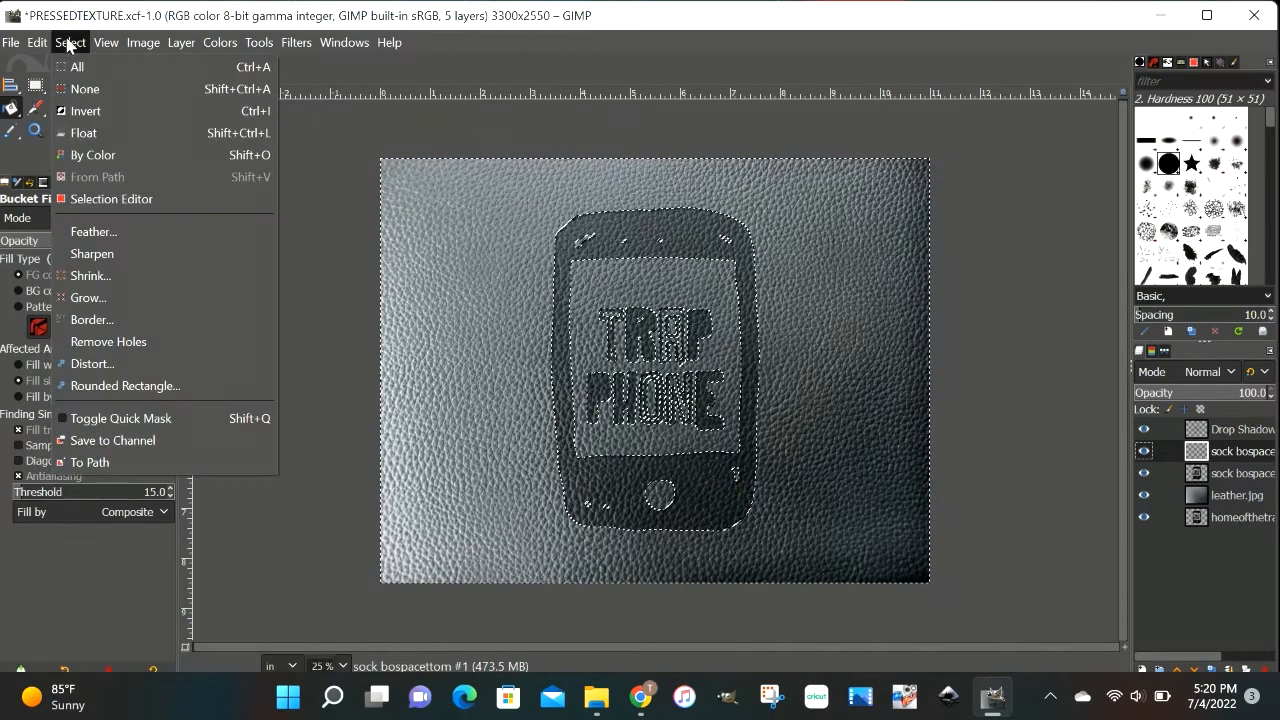
pyautogui.click(95, 90)
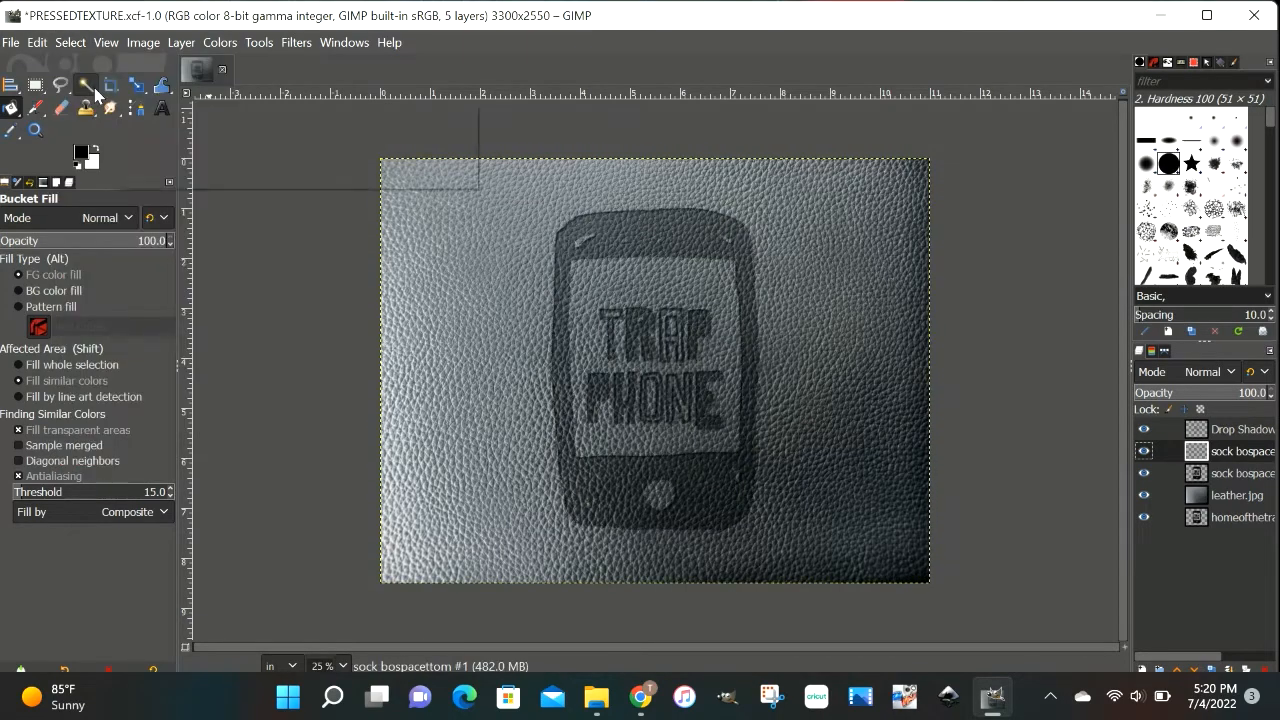
pyautogui.click(1236, 430)
pyautogui.rightClick(1236, 430)
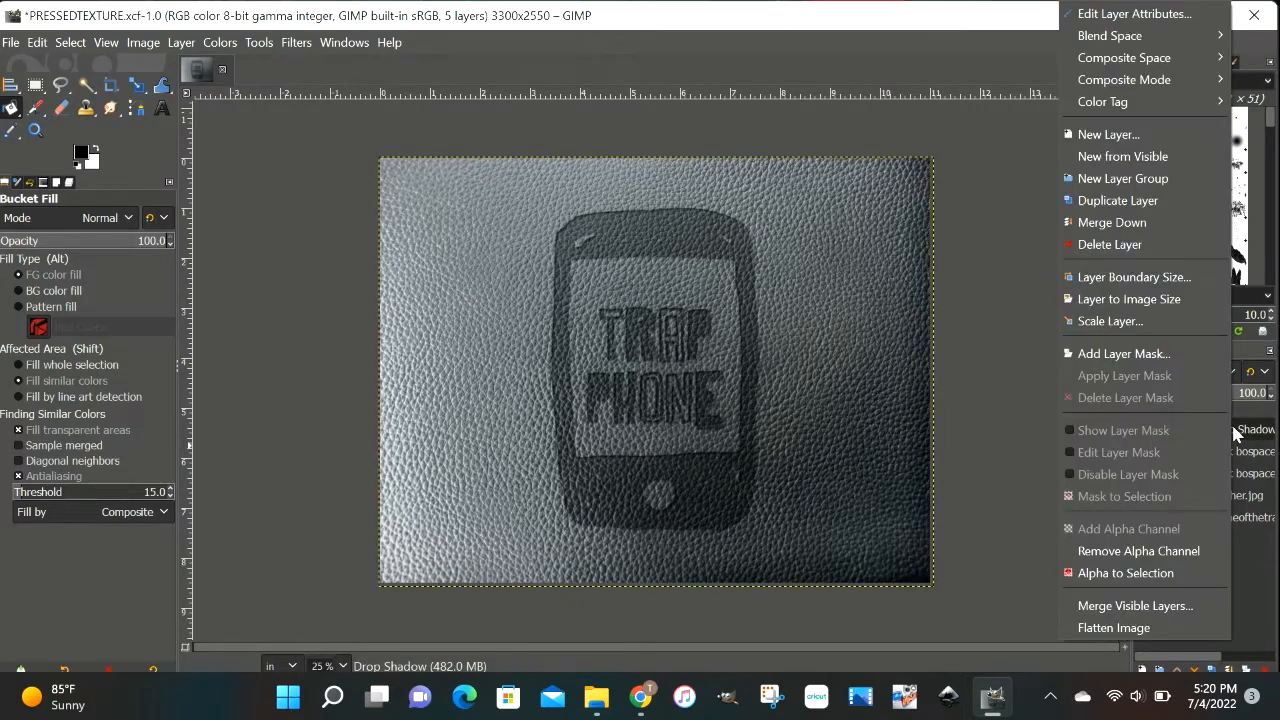
pyautogui.click(1138, 204)
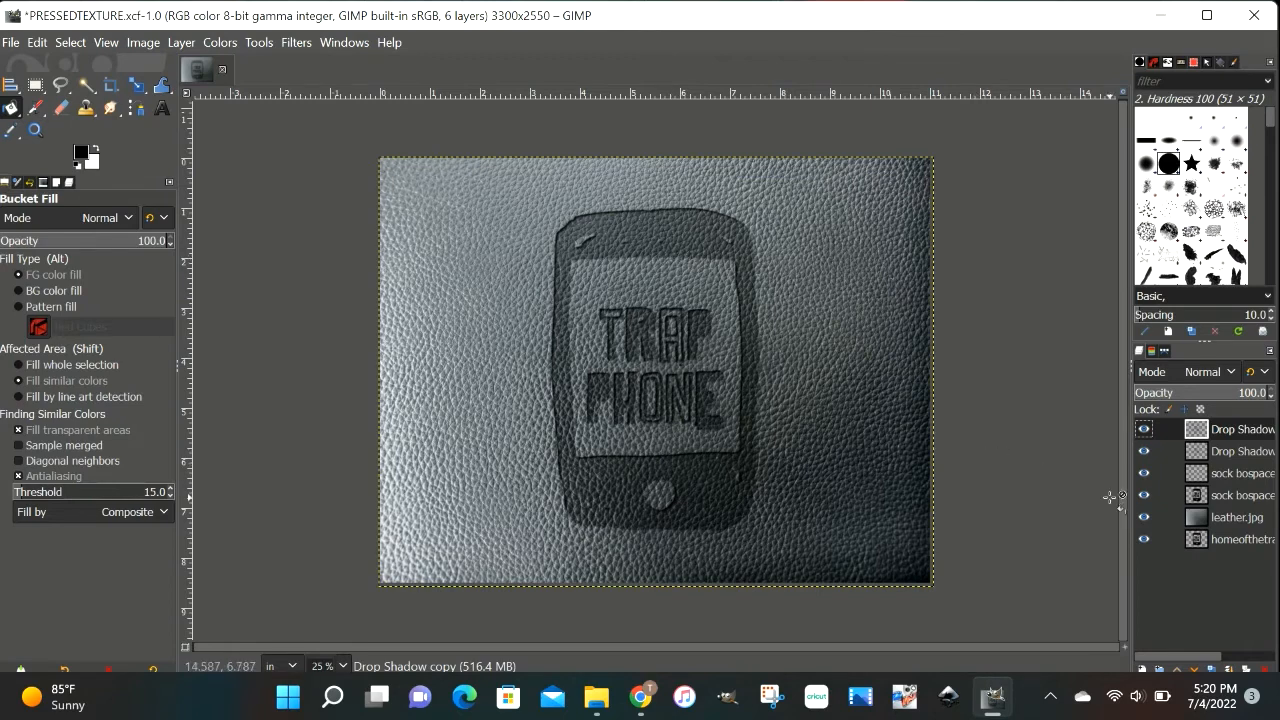
# Create a selection from the alpha of the filled Soft light phone layer.
pyautogui.click(1229, 495)
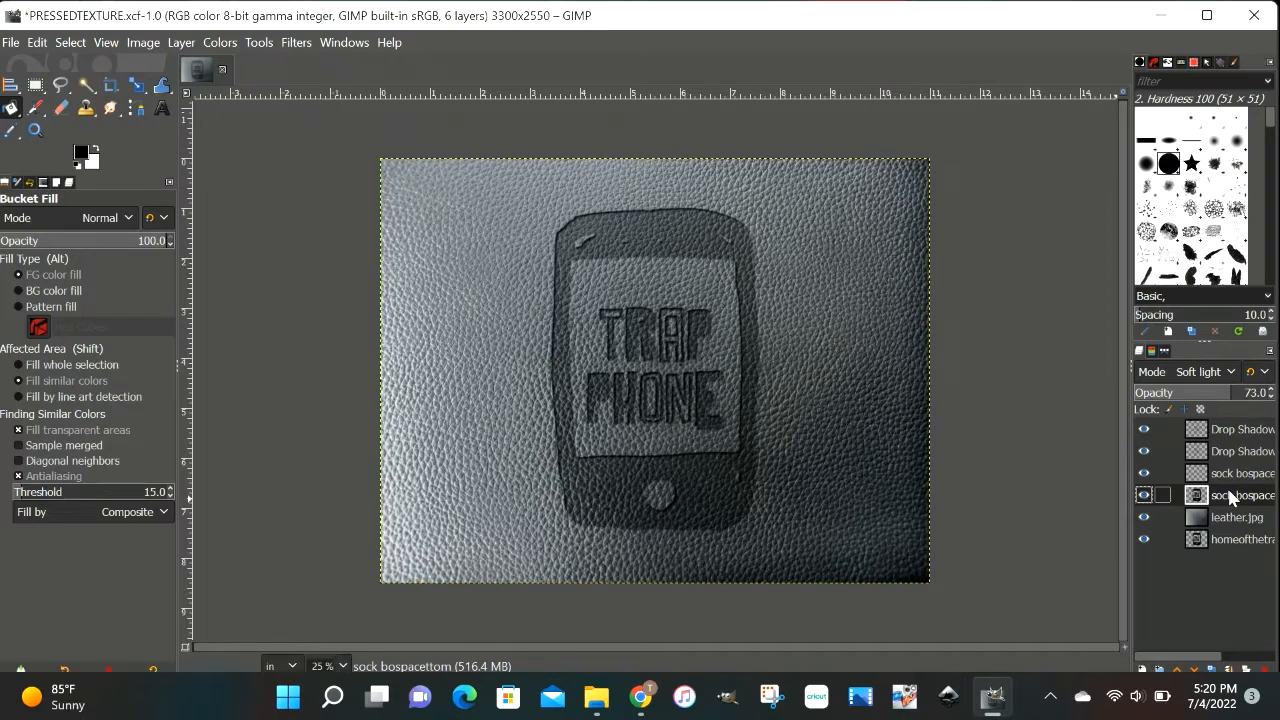
pyautogui.rightClick(1229, 495)
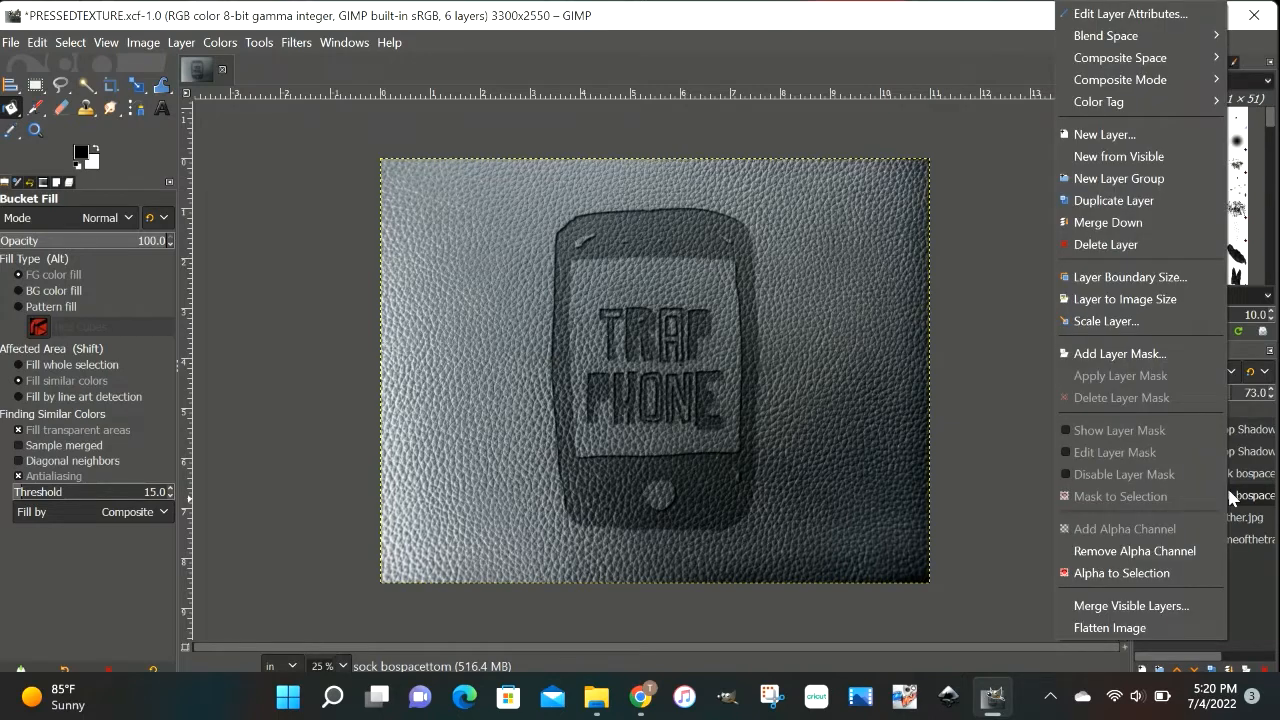
pyautogui.click(1163, 574)
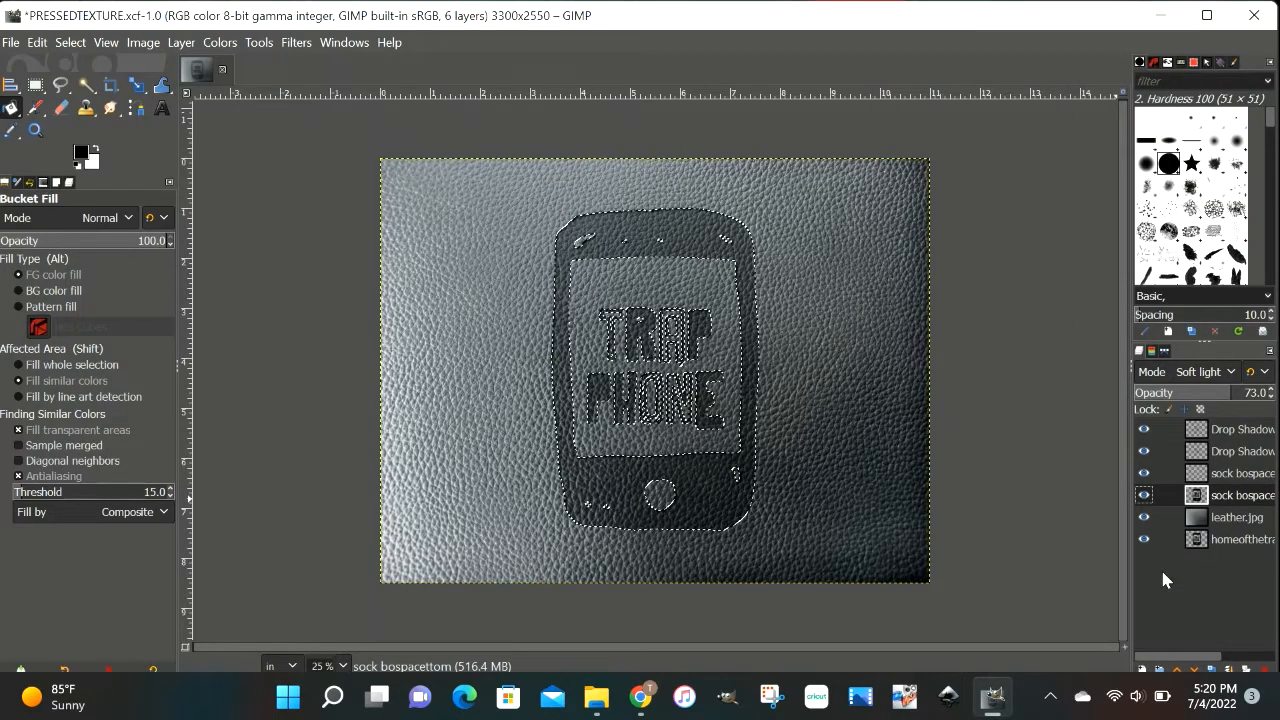
# Apply a white (ffffff) Drop Shadow (legacy) from the duplicated shadow layer with X and Y offsets of 8, blur radius 10 and opacity 100.
pyautogui.click(1235, 432)
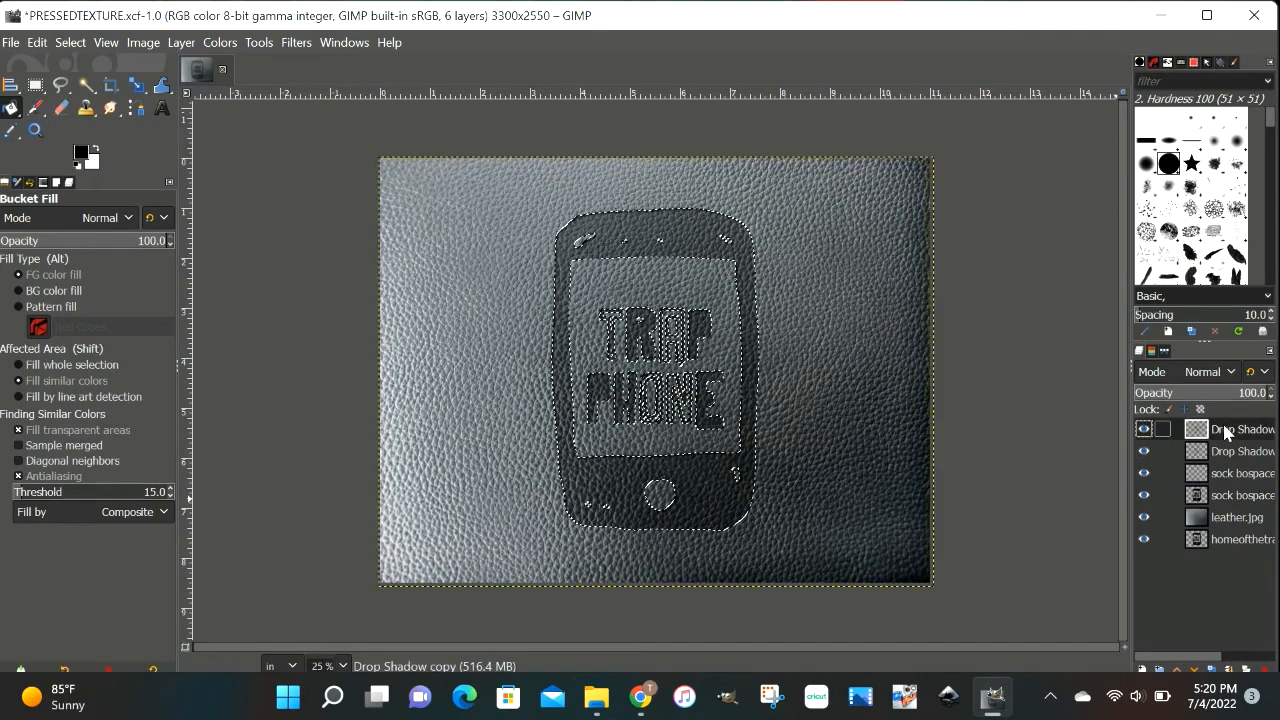
pyautogui.click(296, 42)
pyautogui.moveTo(366, 231)
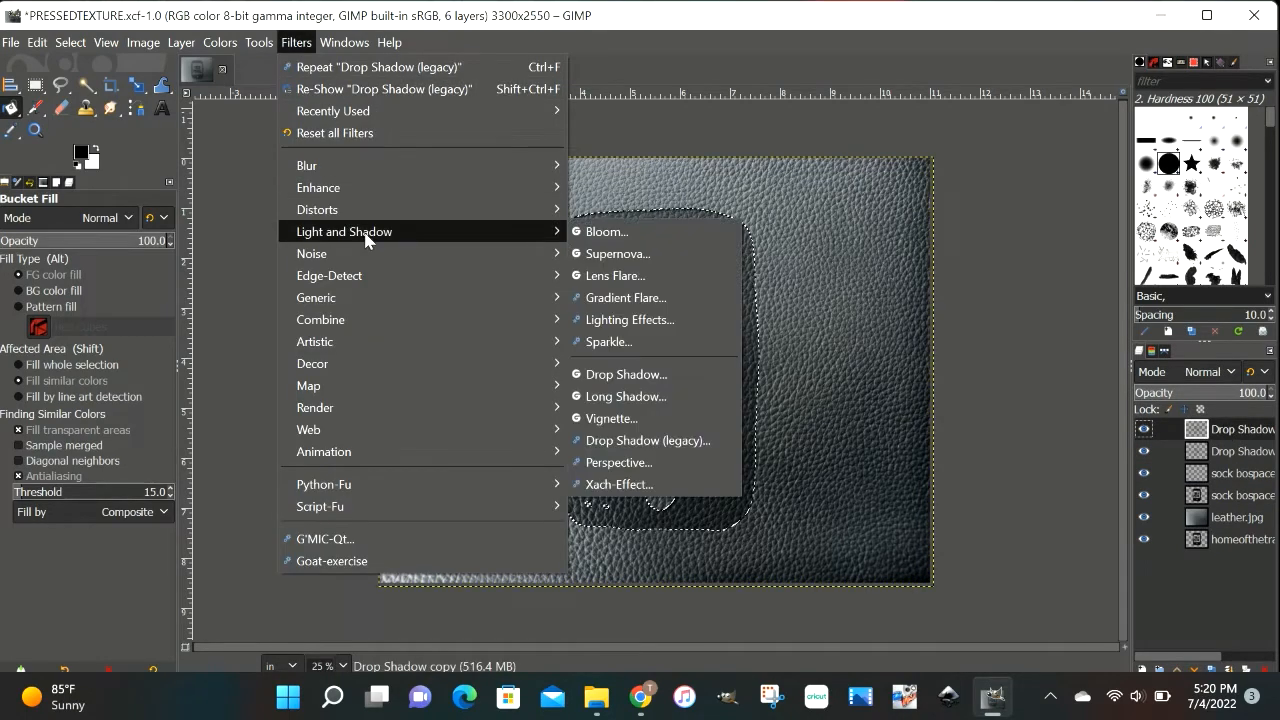
pyautogui.click(645, 440)
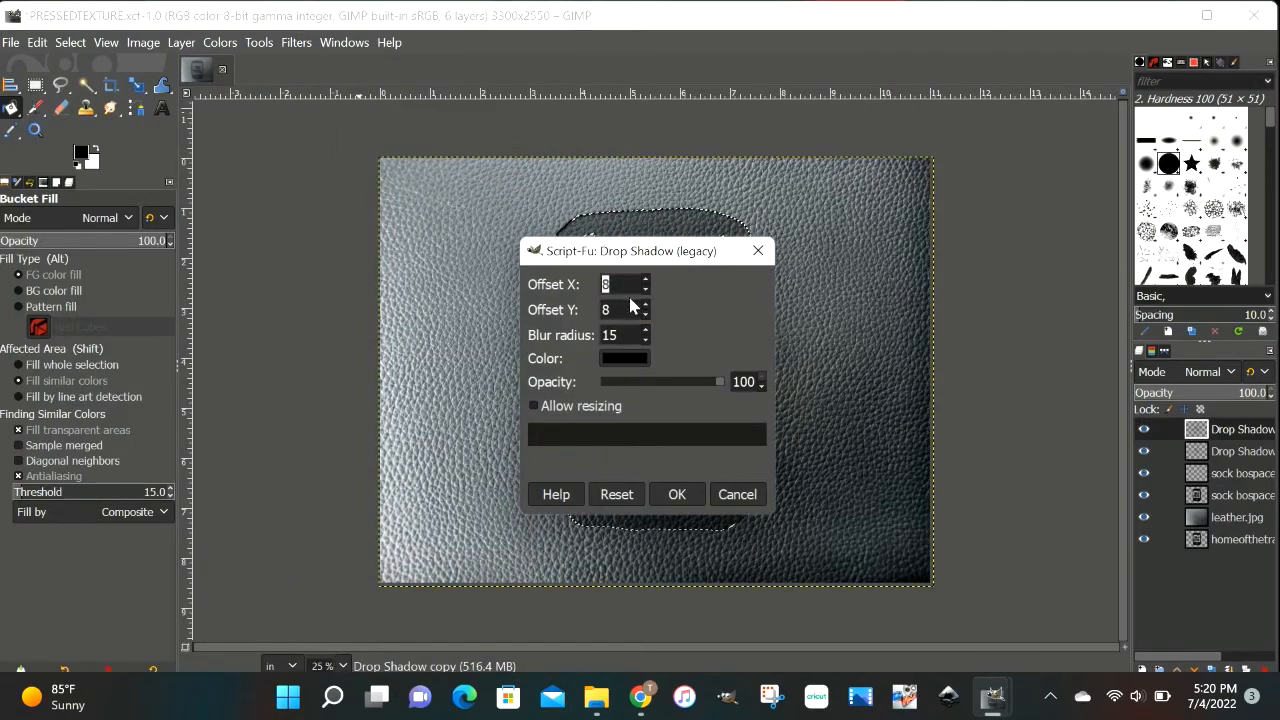
pyautogui.click(624, 332)
pyautogui.press('BackSpace')
pyautogui.write('0')
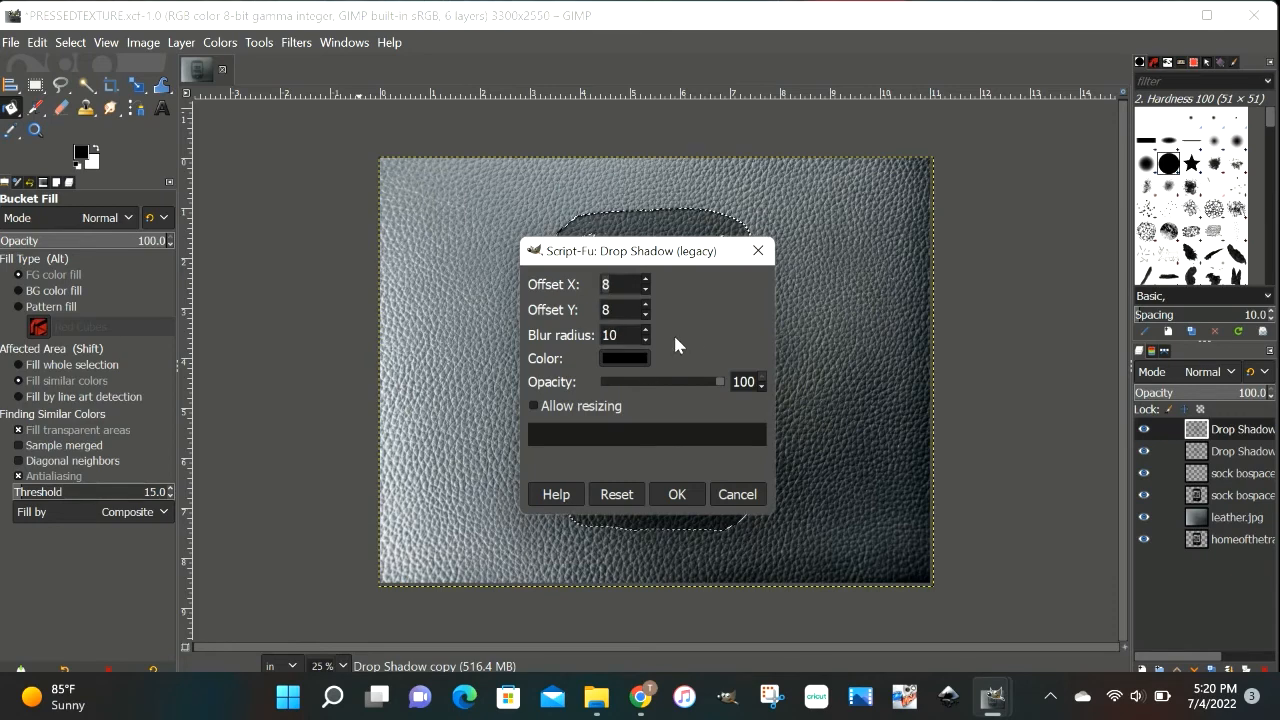
pyautogui.click(634, 355)
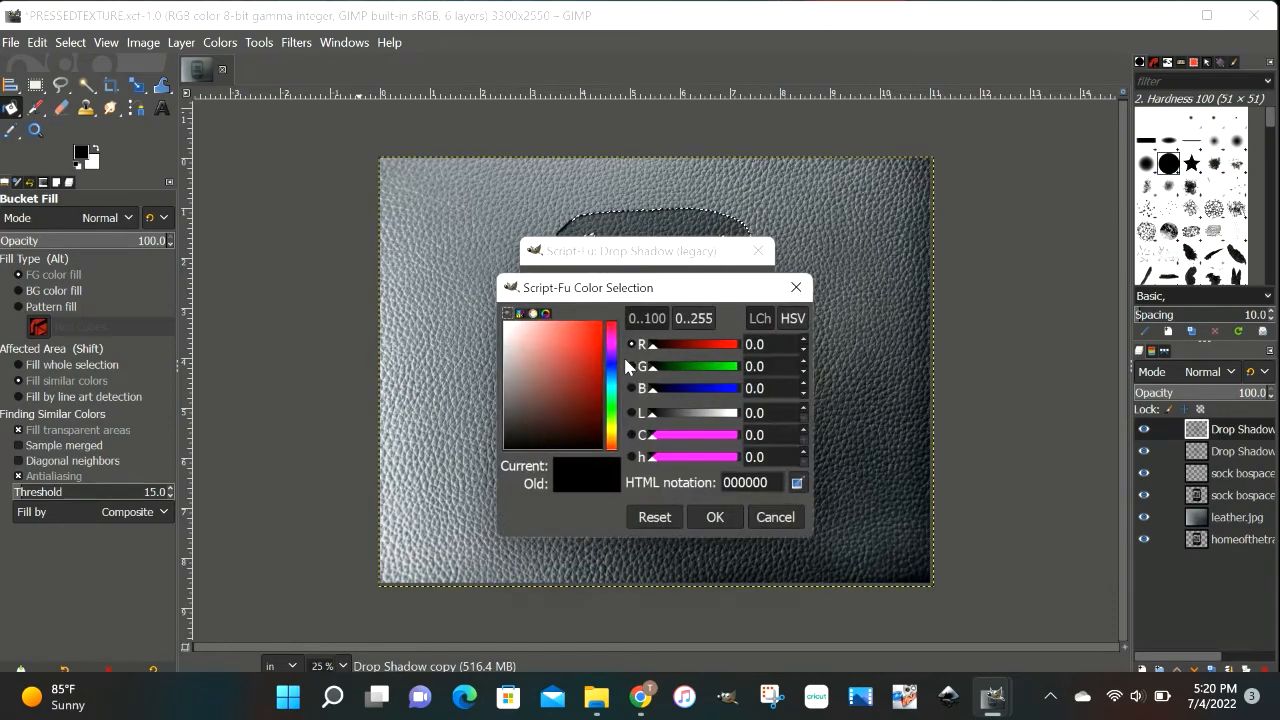
pyautogui.click(506, 327)
pyautogui.moveTo(506, 327); pyautogui.dragTo(492, 316)
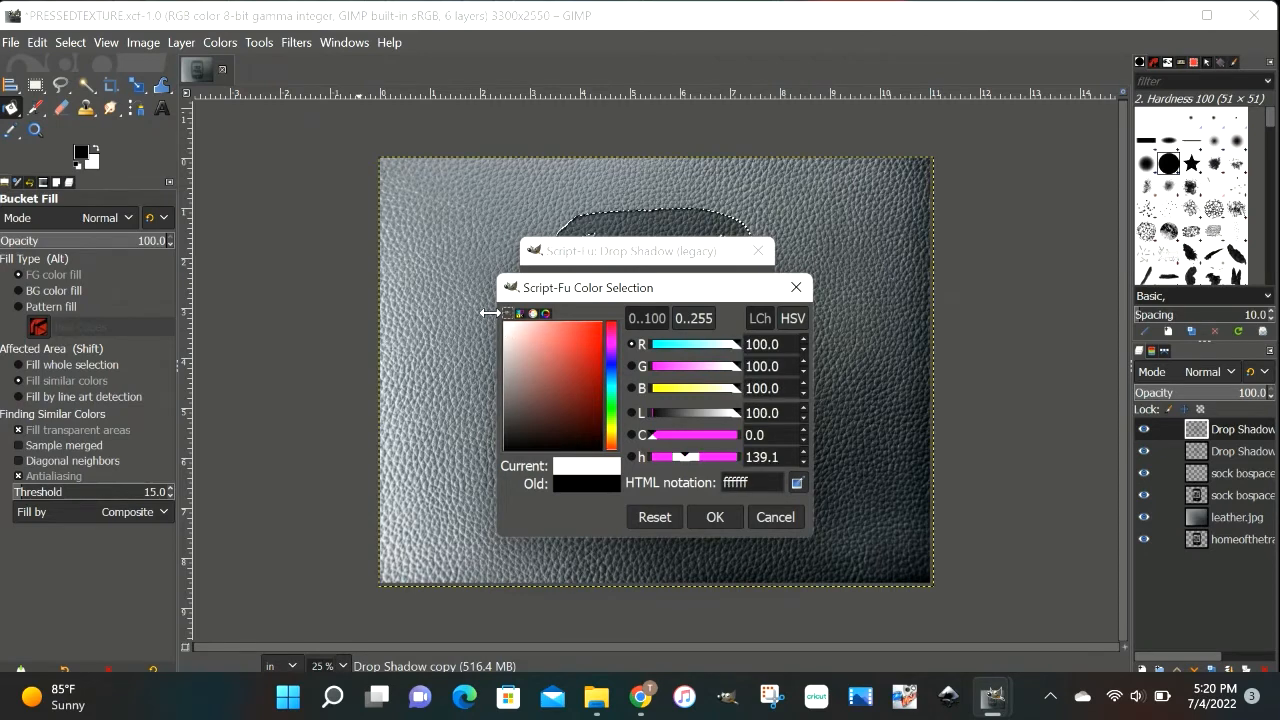
pyautogui.click(716, 520)
pyautogui.click(677, 494)
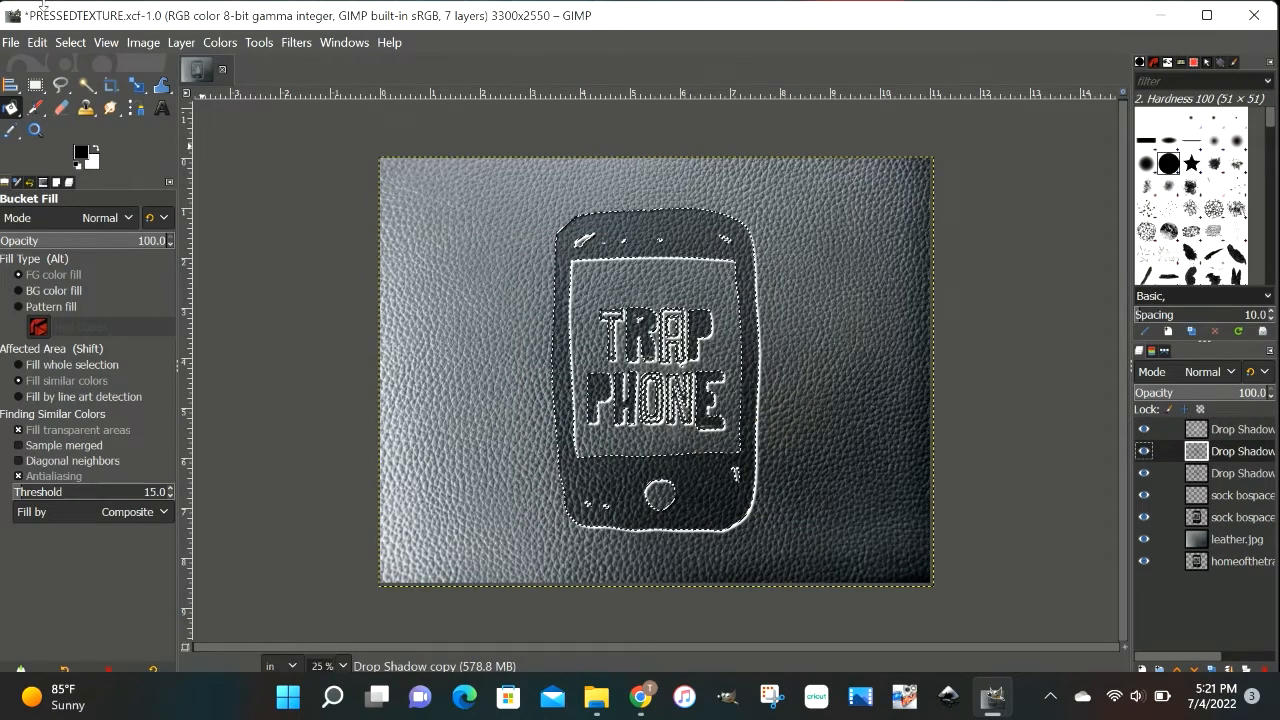
# Clear the selection and set the white drop shadow layer's blend mode to Overlay.
pyautogui.click(71, 43)
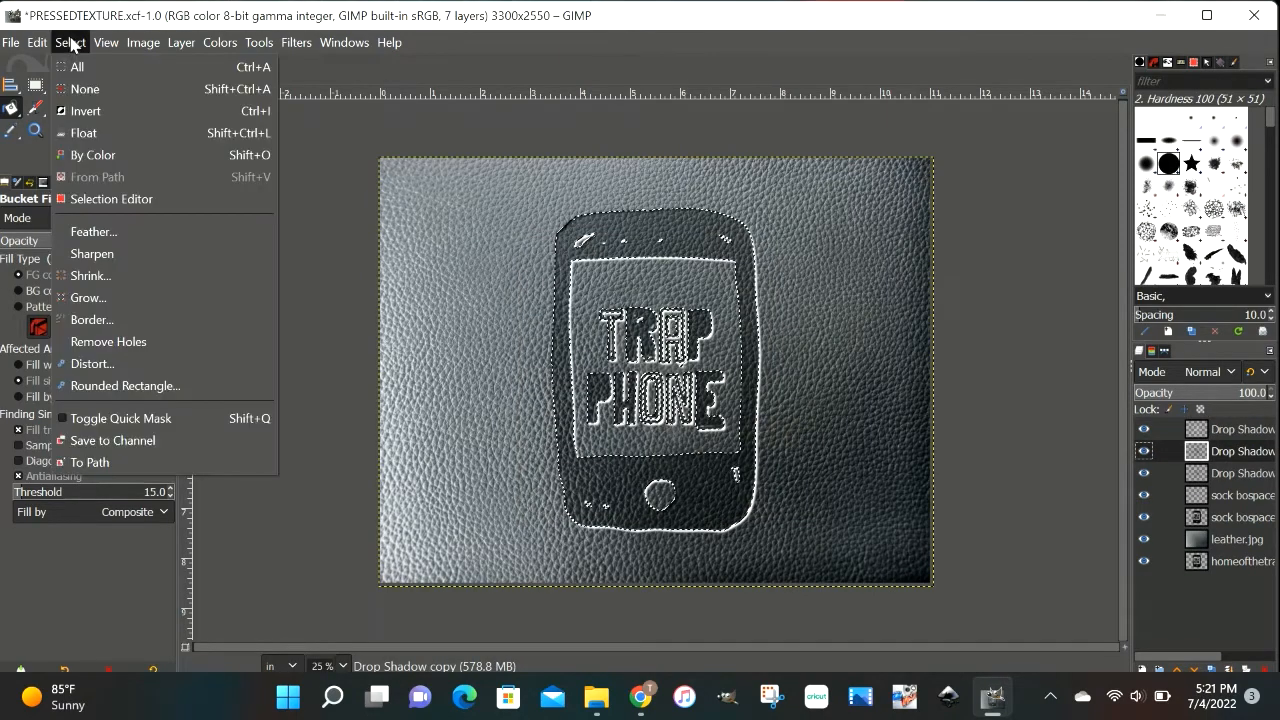
pyautogui.click(89, 90)
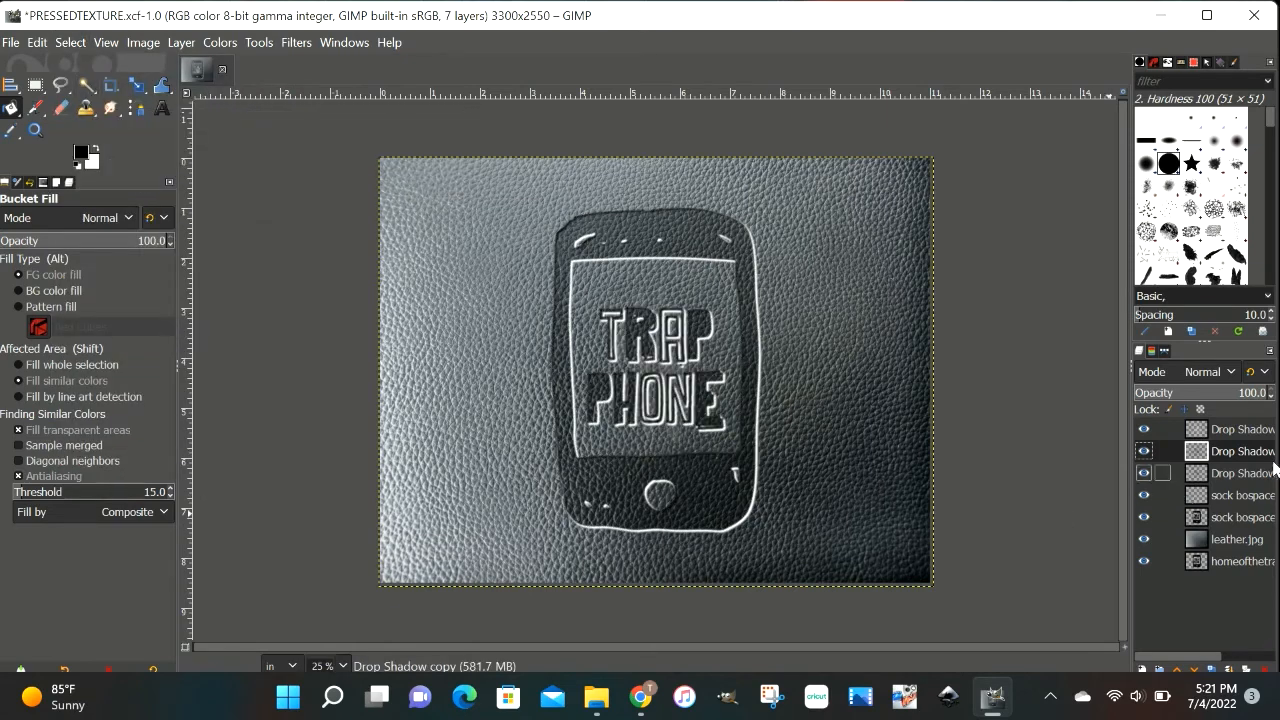
pyautogui.click(1250, 430)
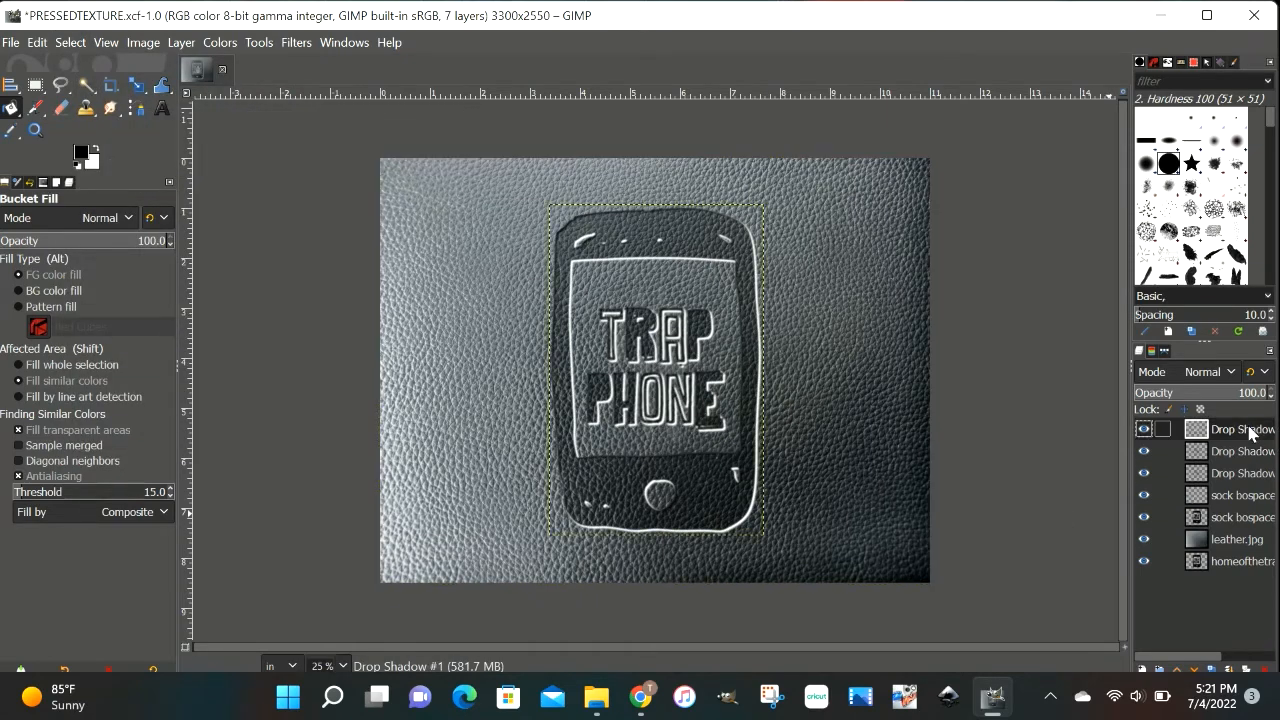
pyautogui.click(1230, 372)
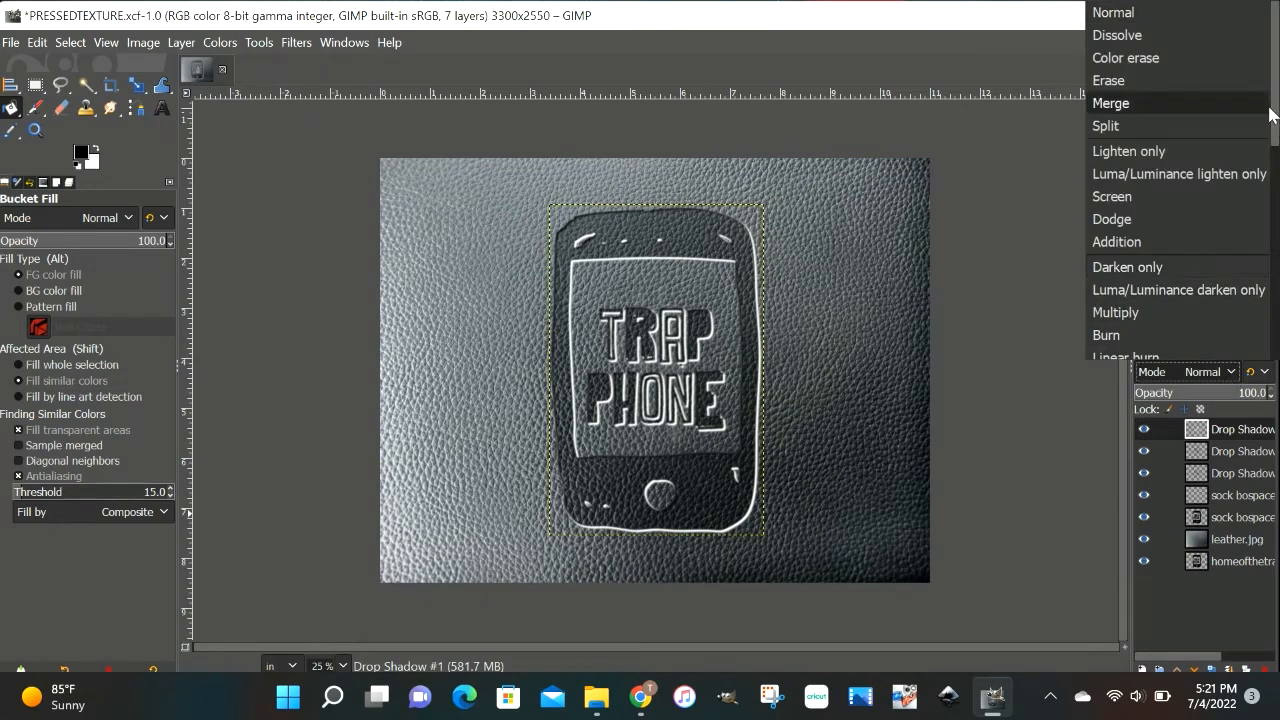
pyautogui.scroll(-3, 1274, 113)
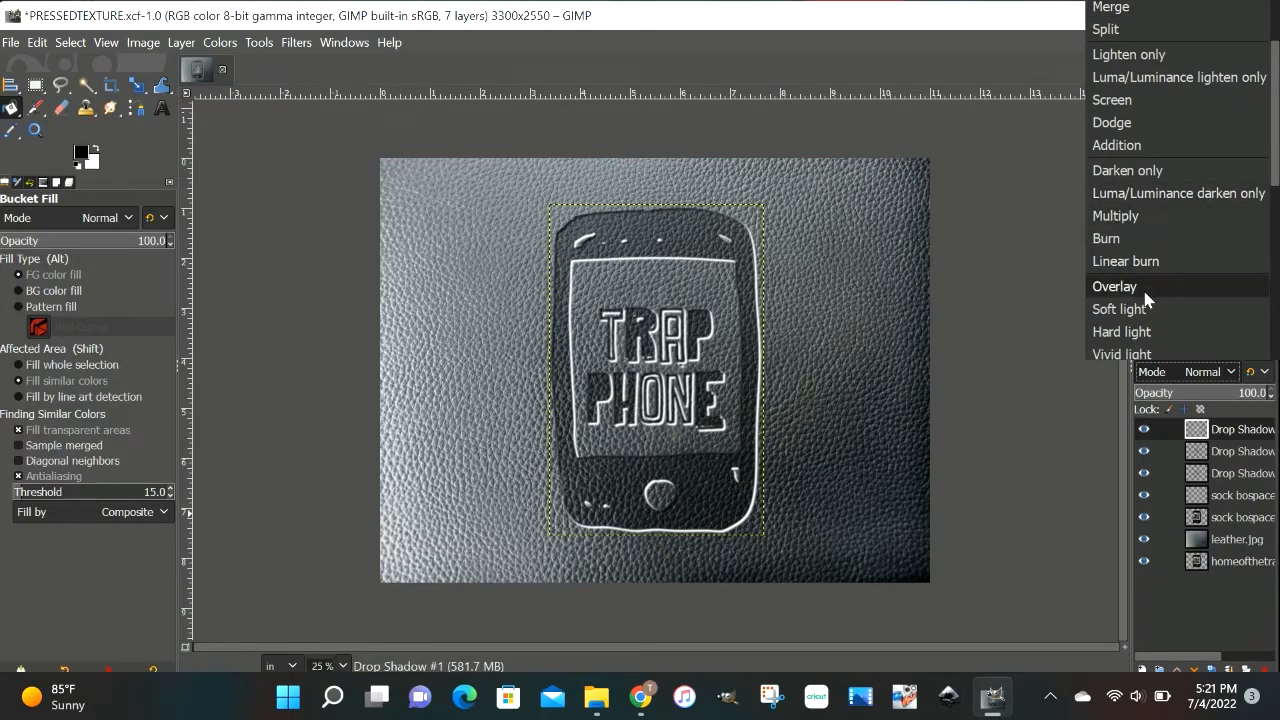
pyautogui.click(1147, 299)
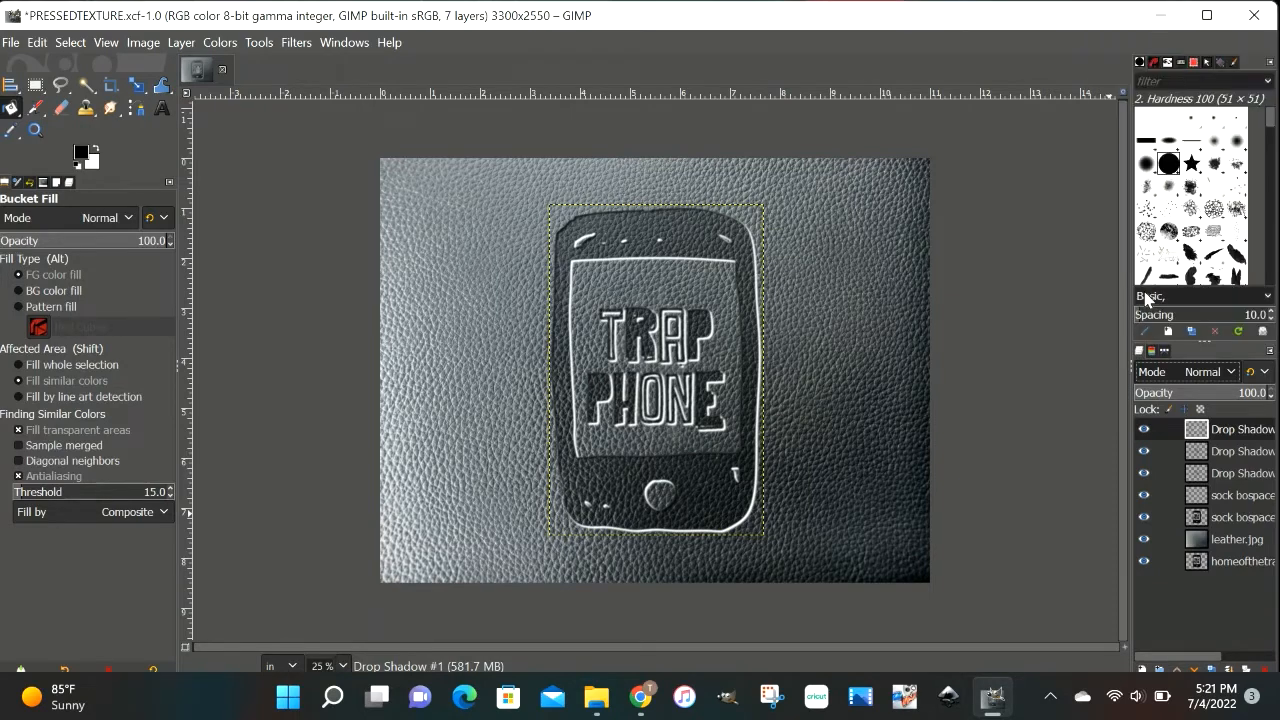
# Set the opacity of the filled Soft light phone layer to 72.5.
pyautogui.click(1227, 542)
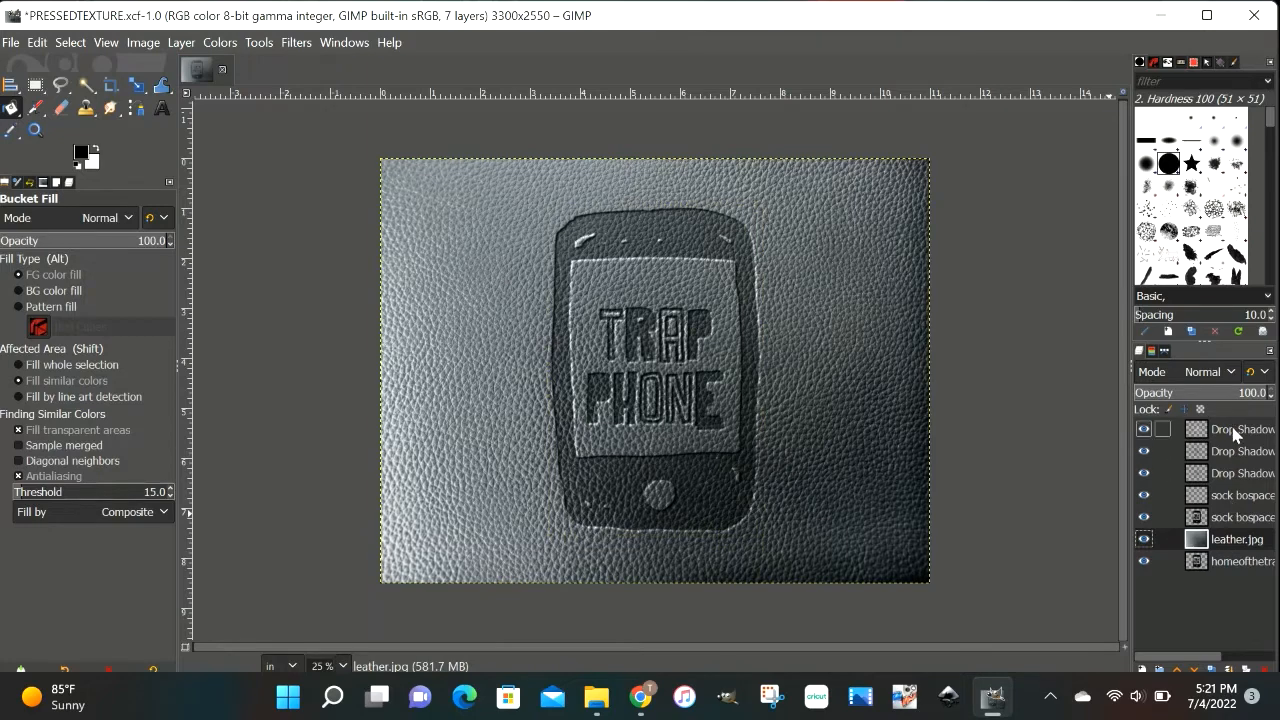
pyautogui.click(1236, 520)
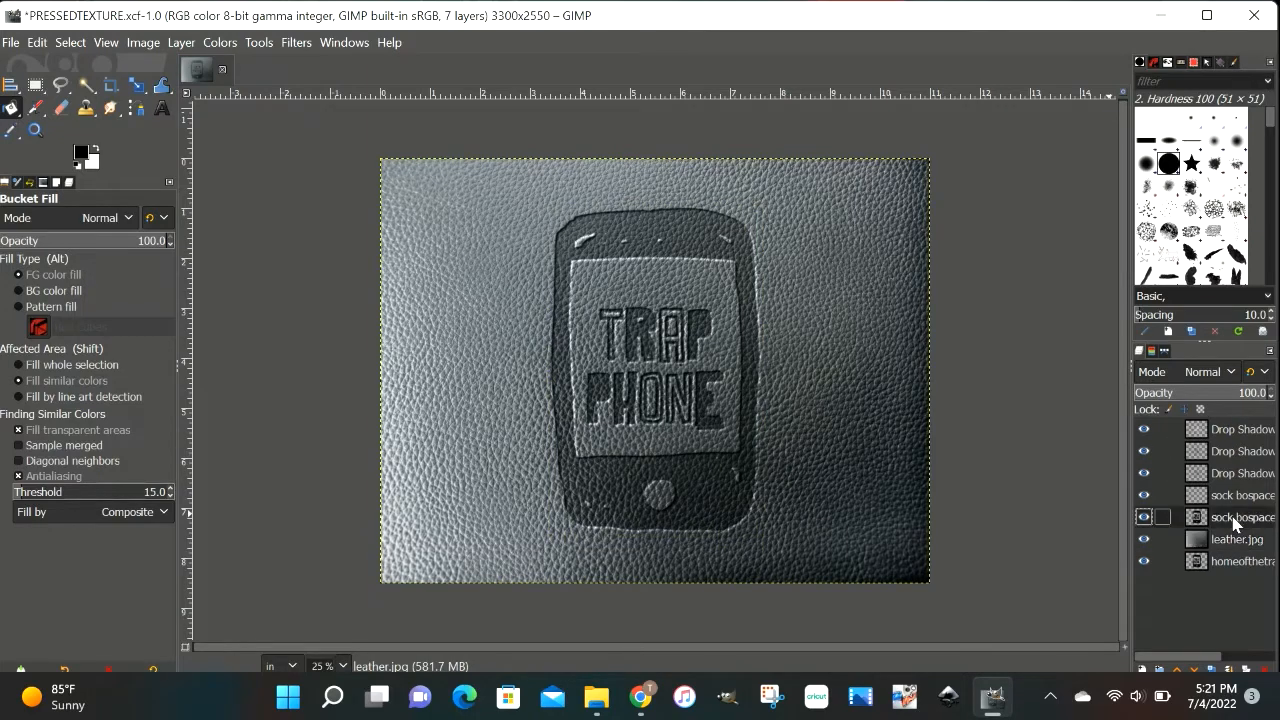
pyautogui.click(1221, 398)
pyautogui.moveTo(1222, 398); pyautogui.dragTo(1231, 398)
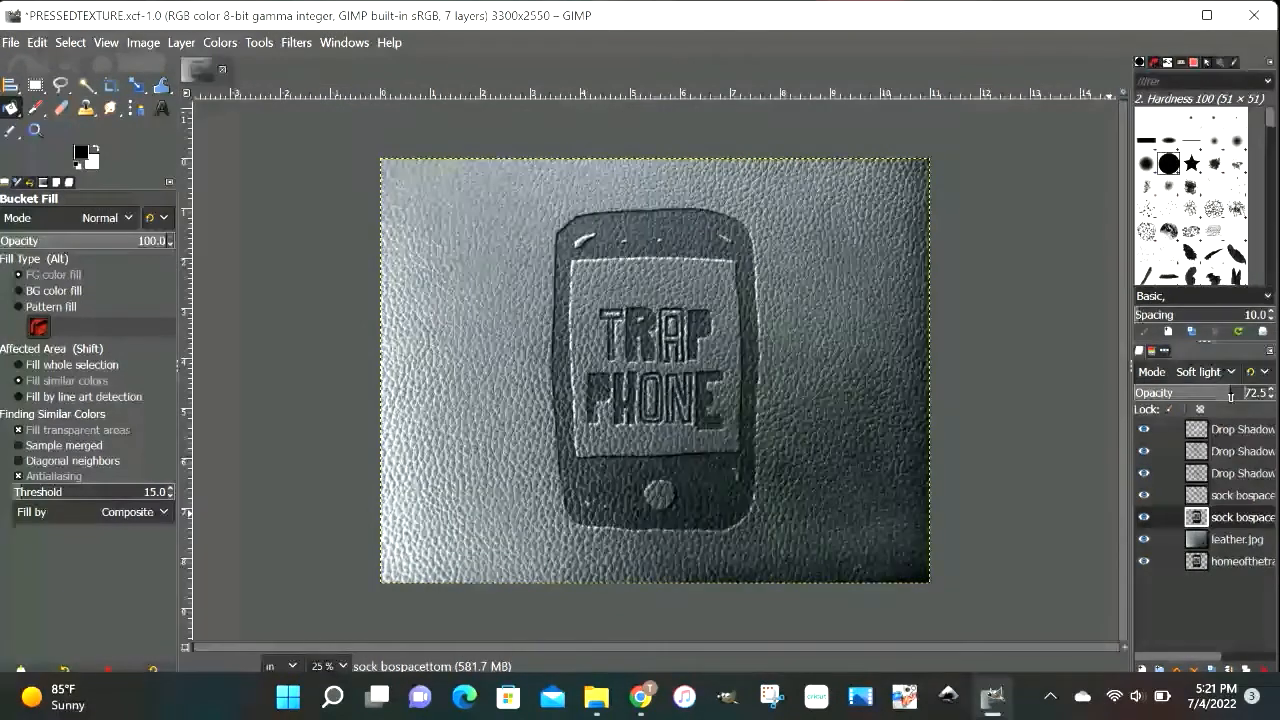
# Save the image to PRESSEDTEXTURE.xcf and reduce the view to 12.5 %.
pyautogui.hotkey('ctrl', 's')
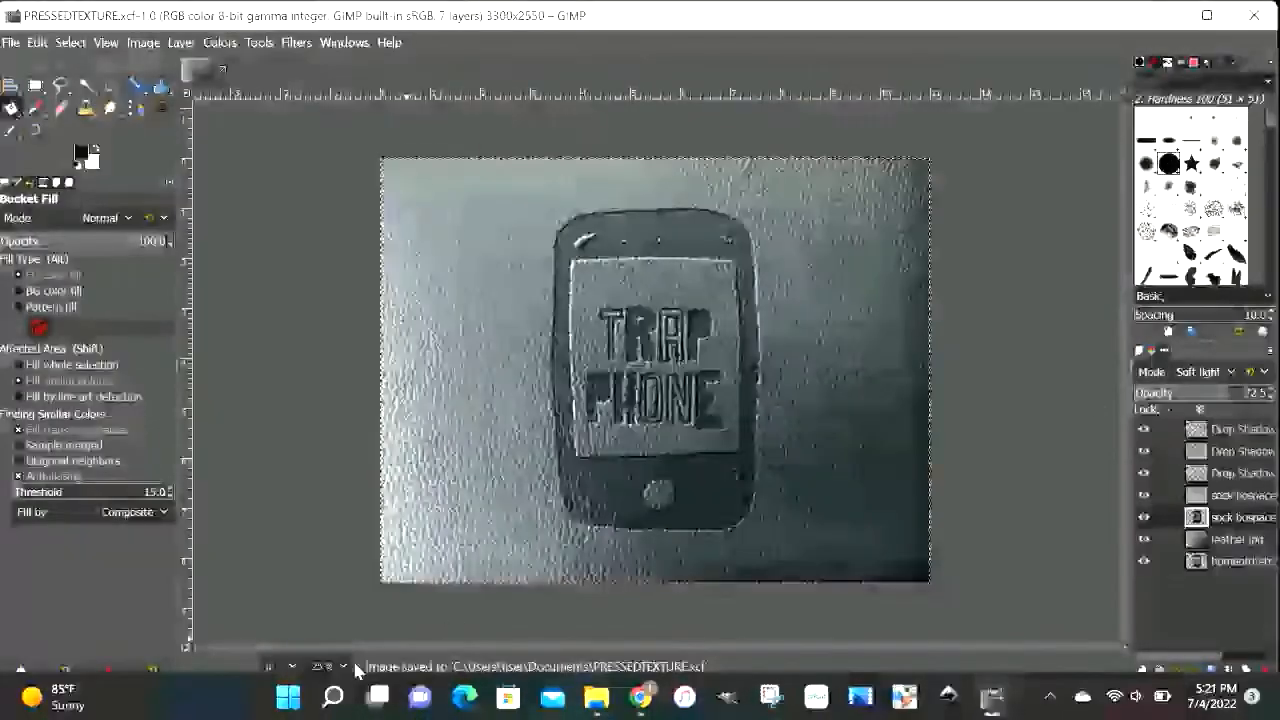
pyautogui.click(350, 660)
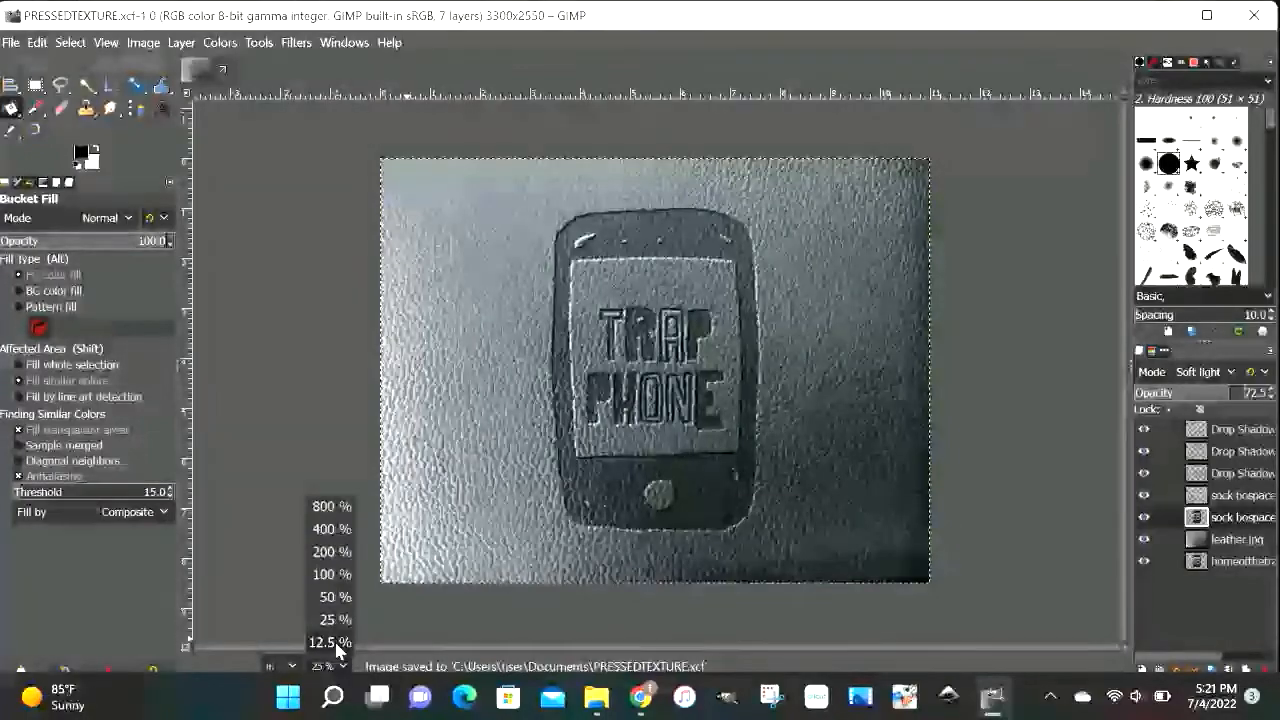
pyautogui.click(335, 643)
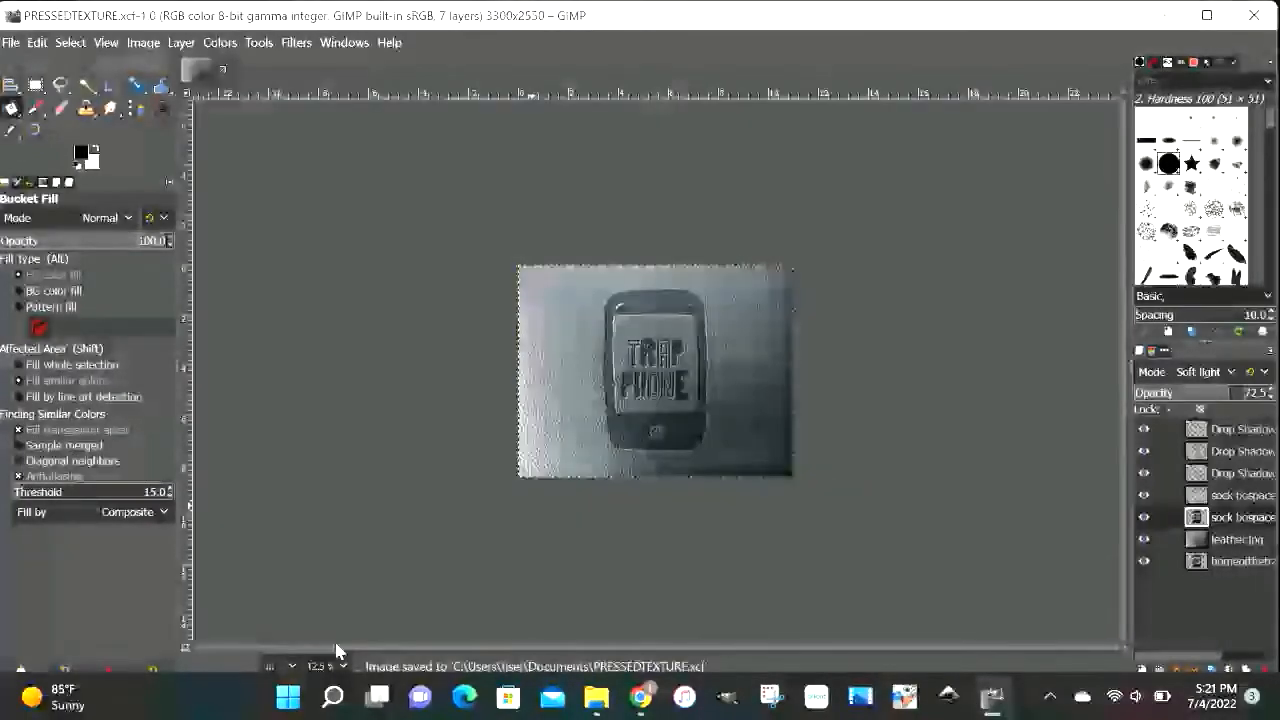